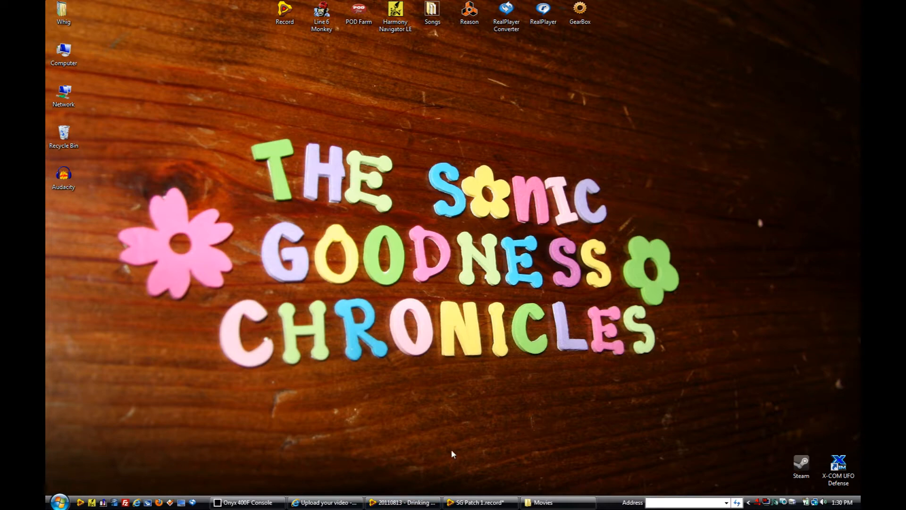
Step: Restore the Drinking and Driving song window from the taskbar
click(404, 503)
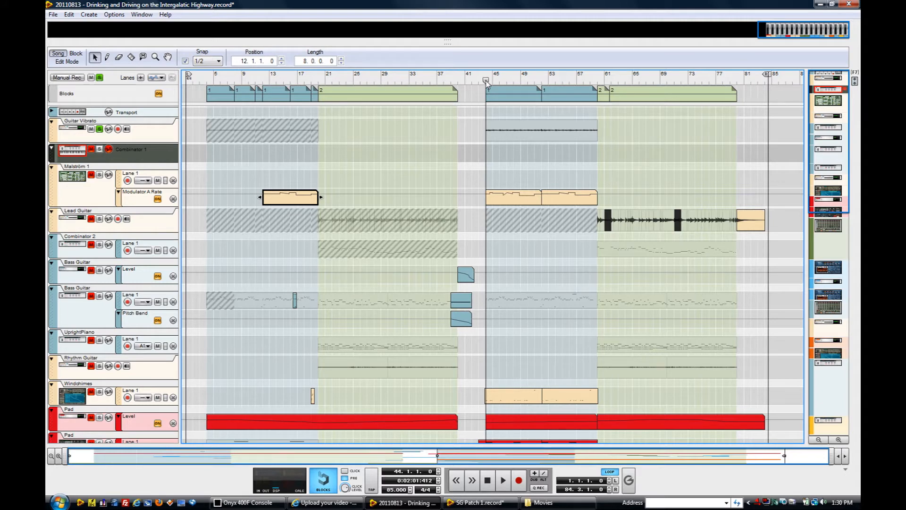
Step: Play the song from around bar 44 to hear the Malström automation, stopping near bar 55
click(488, 81)
click(503, 481)
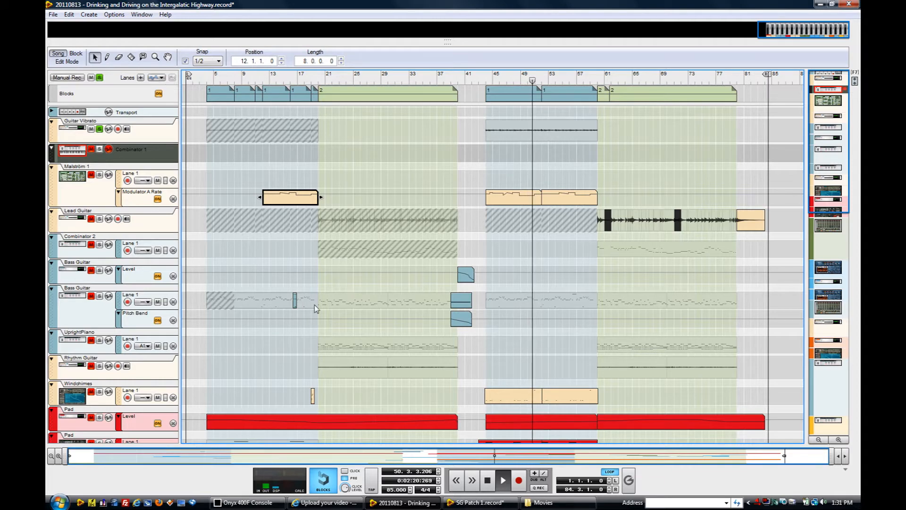
click(102, 139)
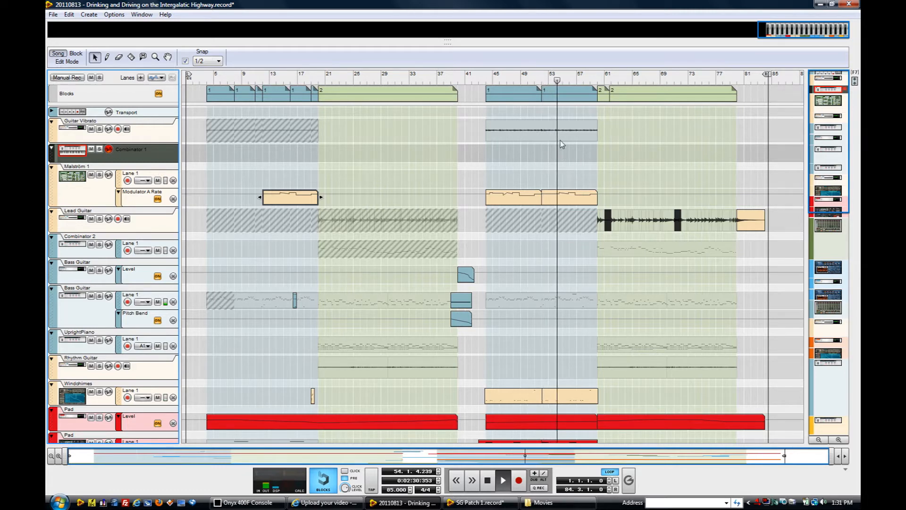
click(488, 480)
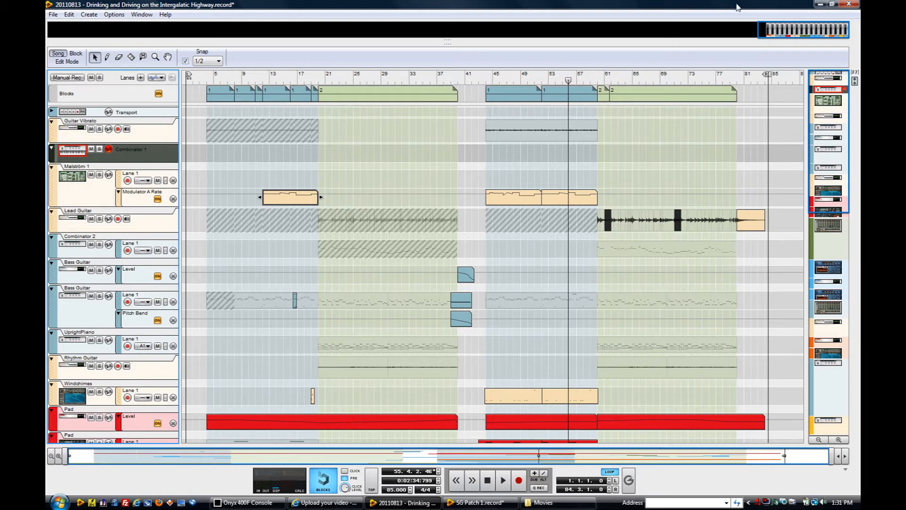
Step: Switch to the SG Patch 1 song and show its sequencer arrangement
click(820, 5)
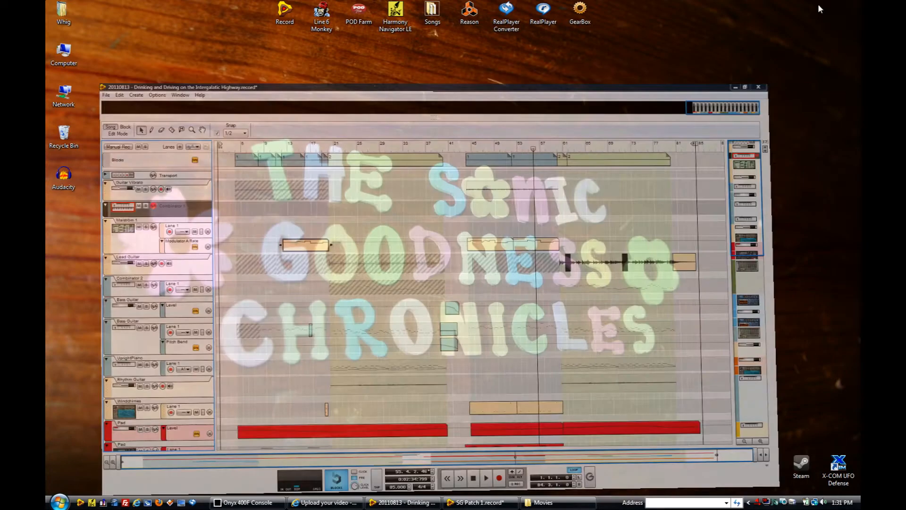
click(478, 503)
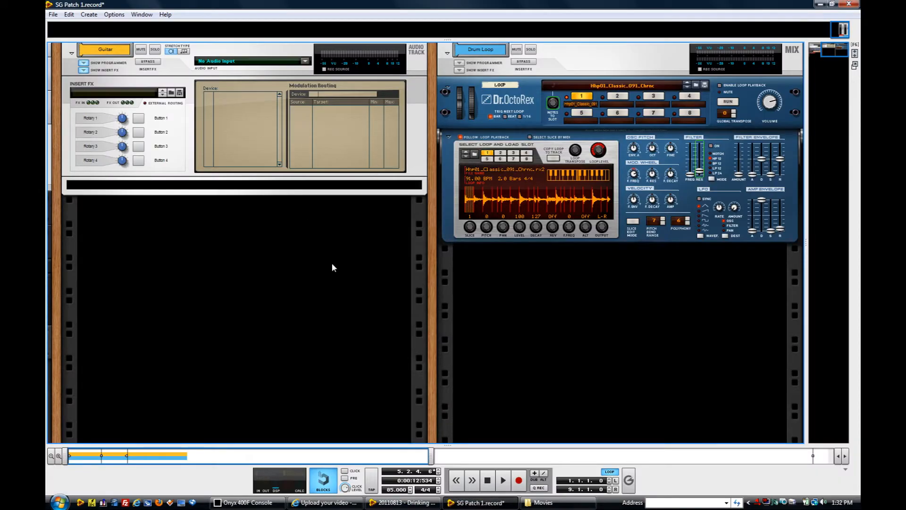
key(F7)
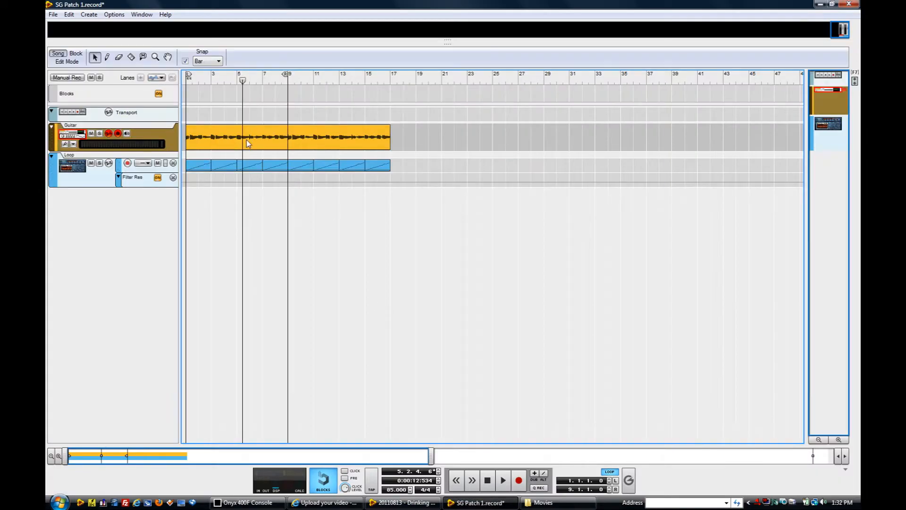
Step: Audition the song and drag its end marker to bar 17, then return to the rack
click(504, 482)
click(91, 164)
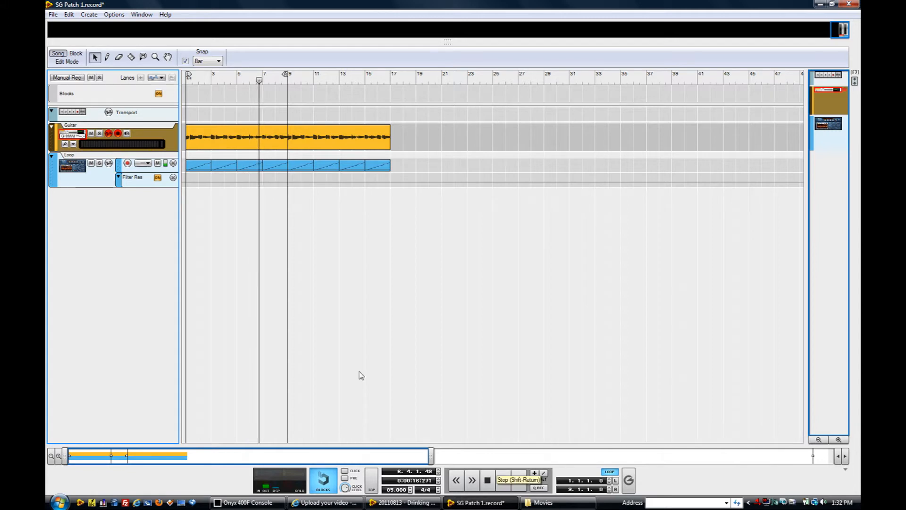
click(92, 163)
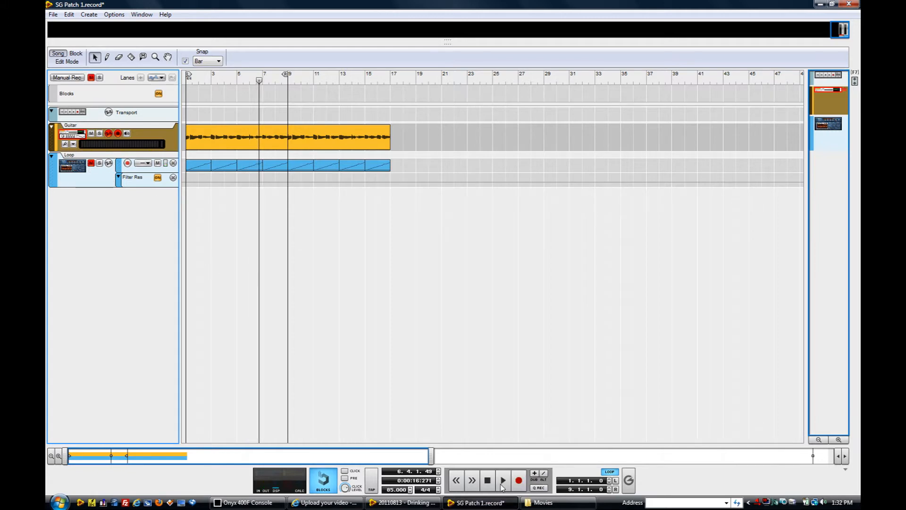
click(503, 484)
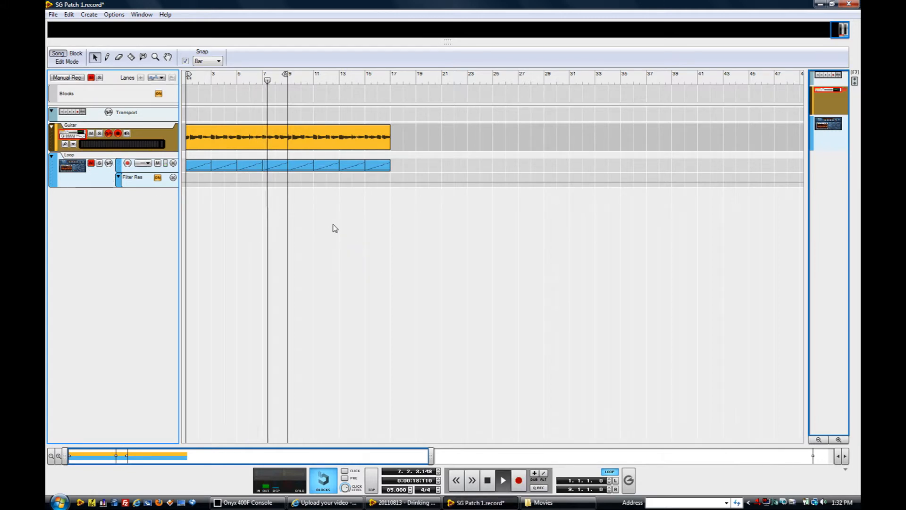
drag(287, 74, 388, 75)
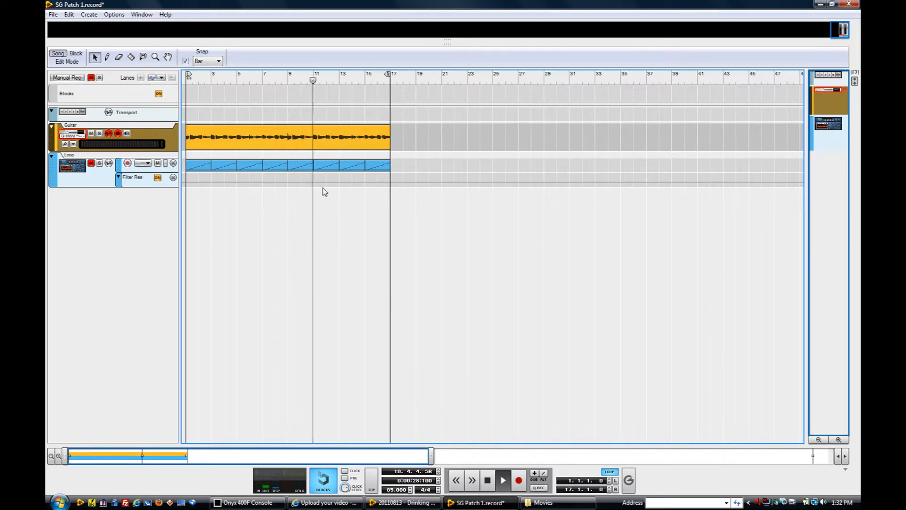
key(space)
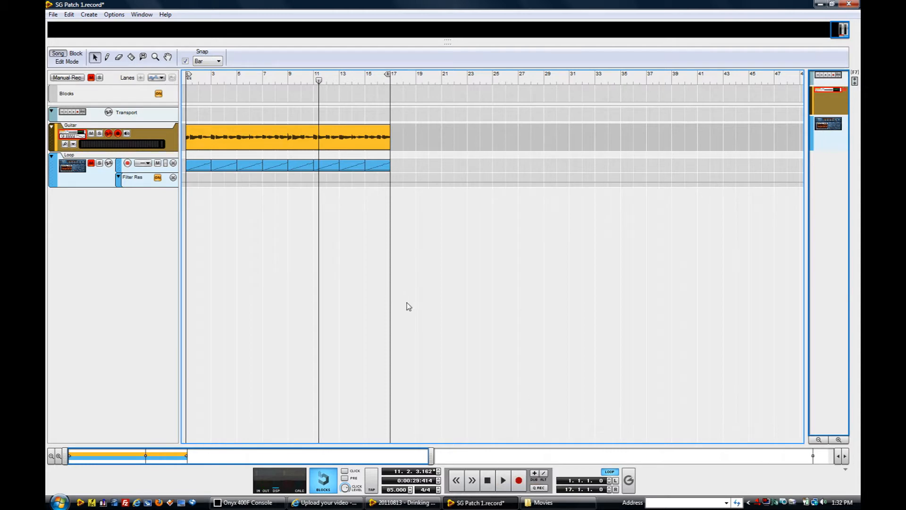
key(F6)
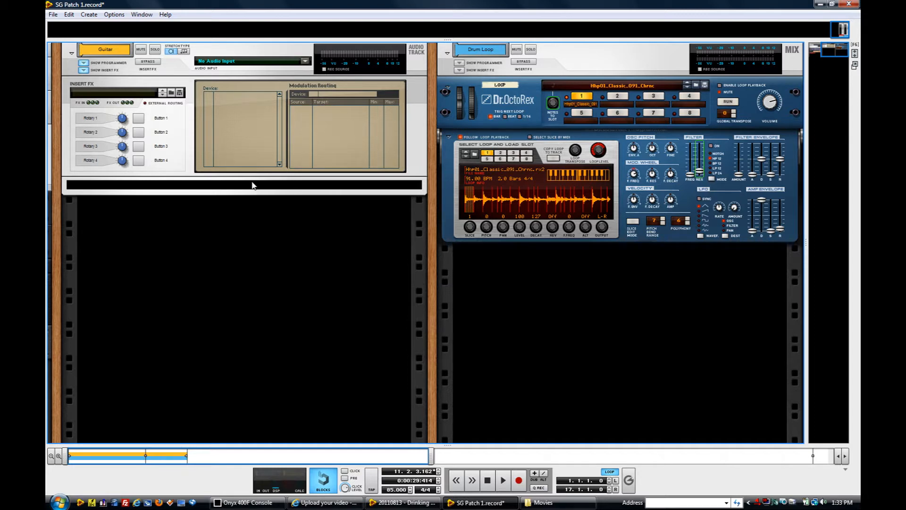
Step: Add a Scream 4 to the Guitar track with Damage Control 37 and P1 105, then audition it
right_click(189, 171)
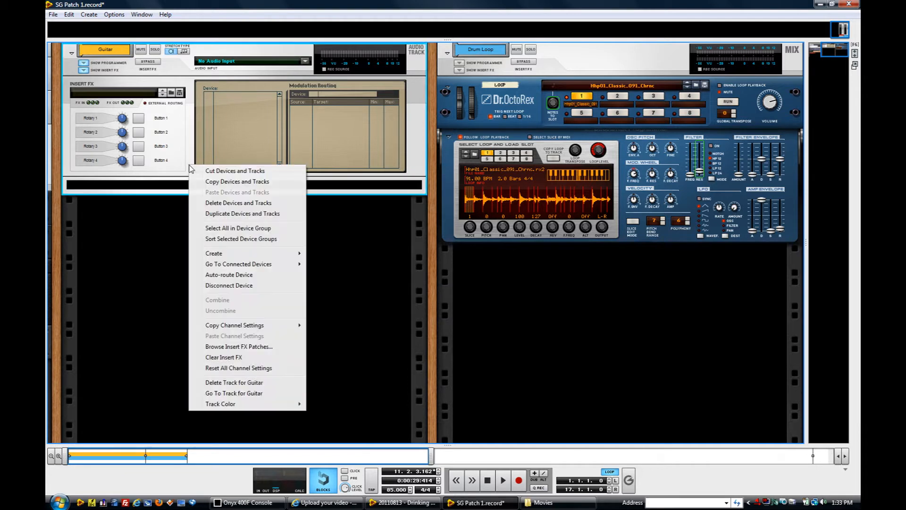
mouse_move(214, 253)
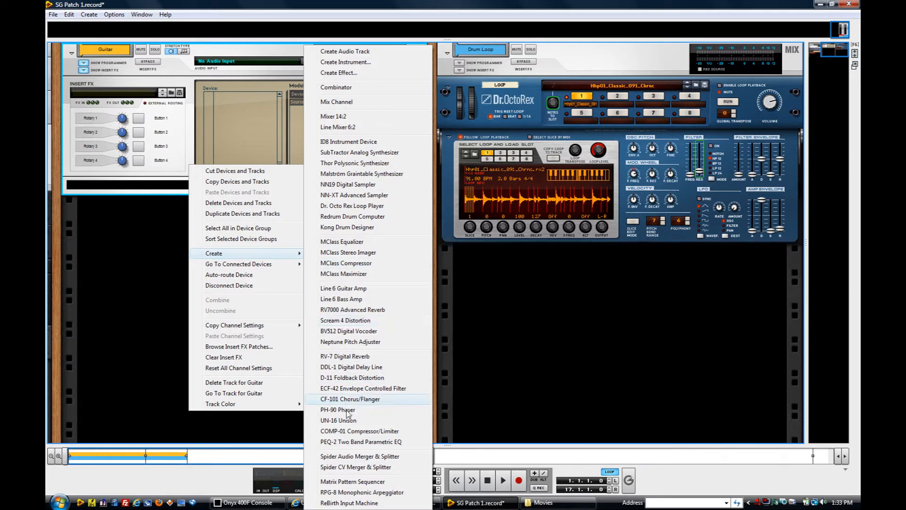
click(359, 324)
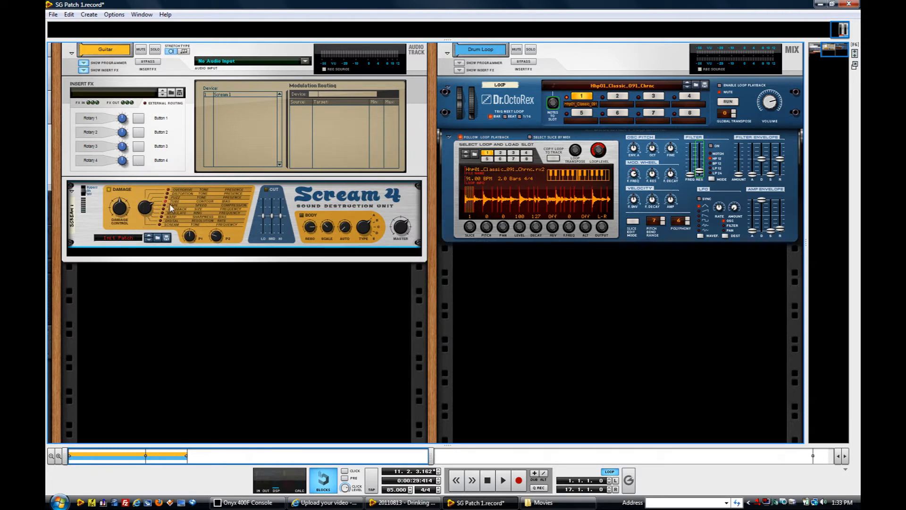
mouse_move(124, 212)
mouse_down()
mouse_move(122, 241)
mouse_move(122, 233)
mouse_up()
drag(193, 239, 191, 200)
click(504, 482)
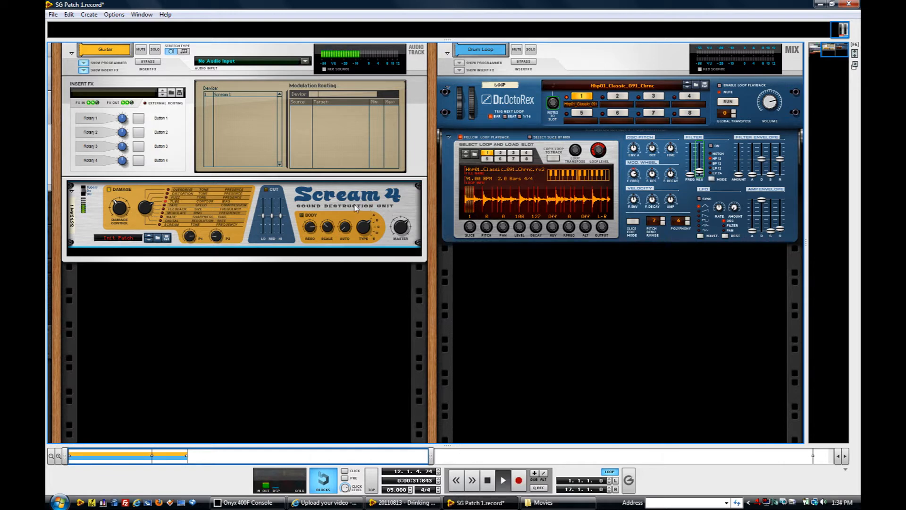
click(489, 480)
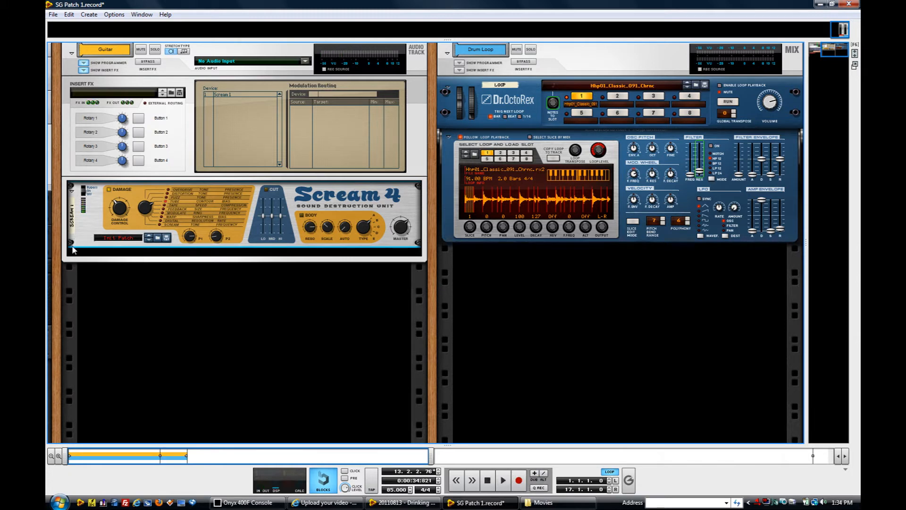
Step: Add a Line 6 Guitar Amp below the Scream 4, load the Brit Drive patch and audition
right_click(86, 240)
mouse_move(110, 327)
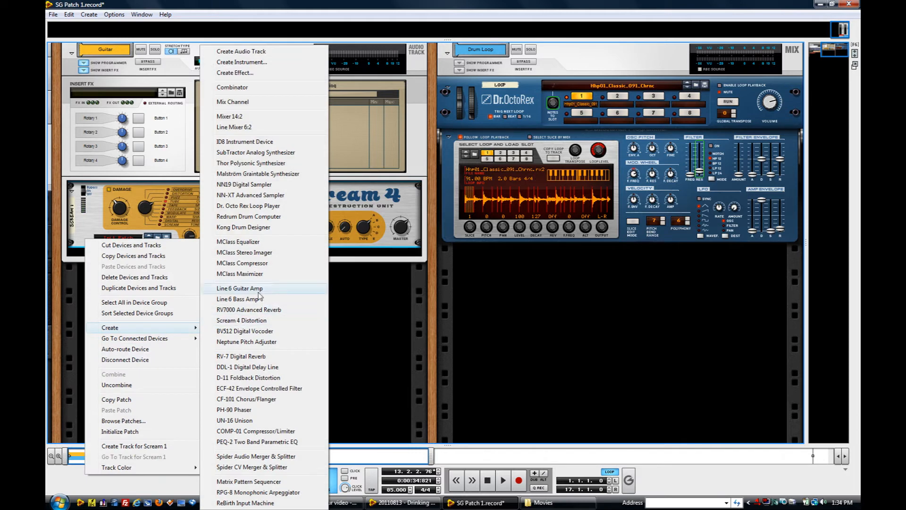
click(240, 289)
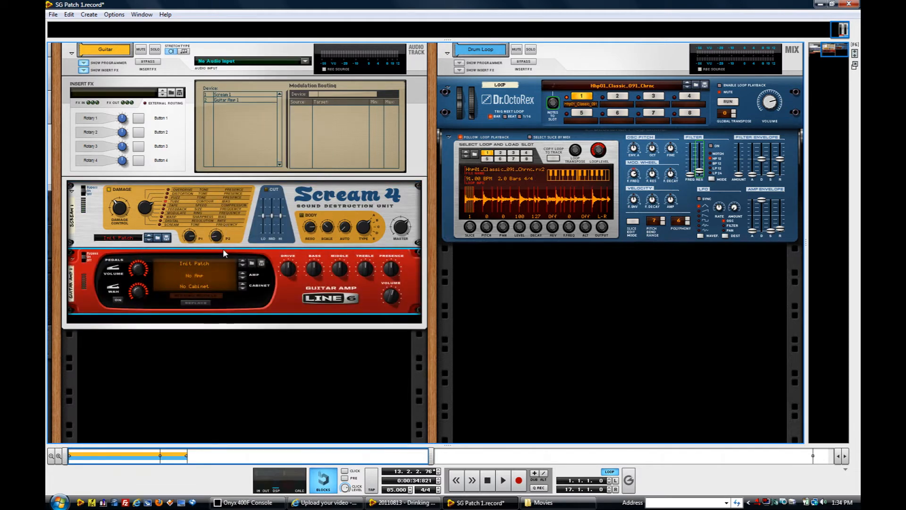
right_click(200, 269)
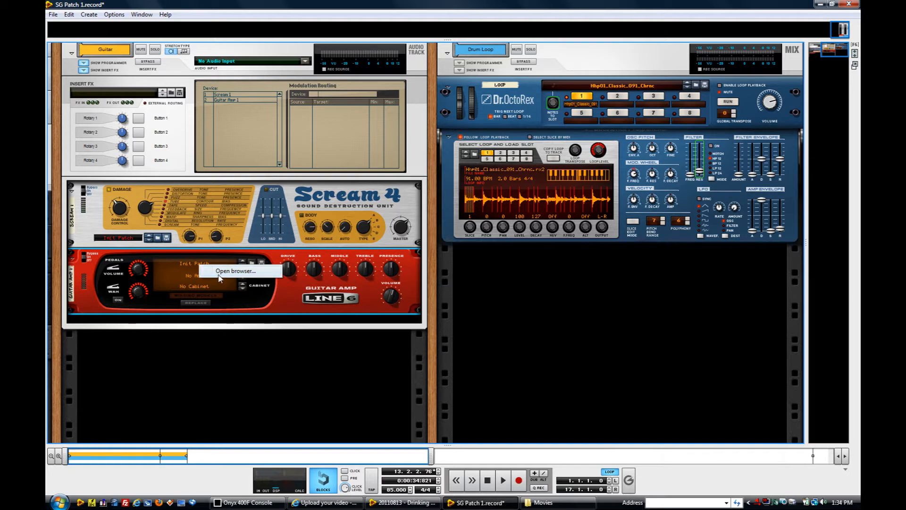
click(219, 273)
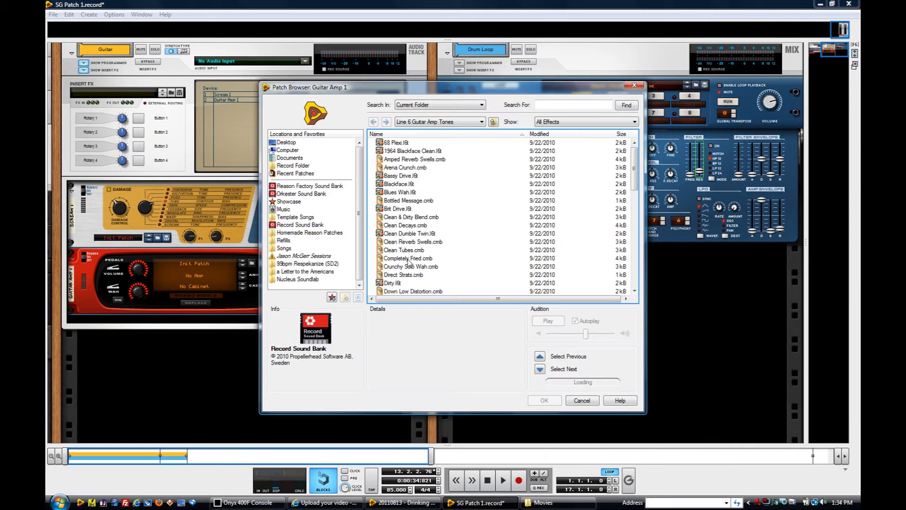
click(394, 208)
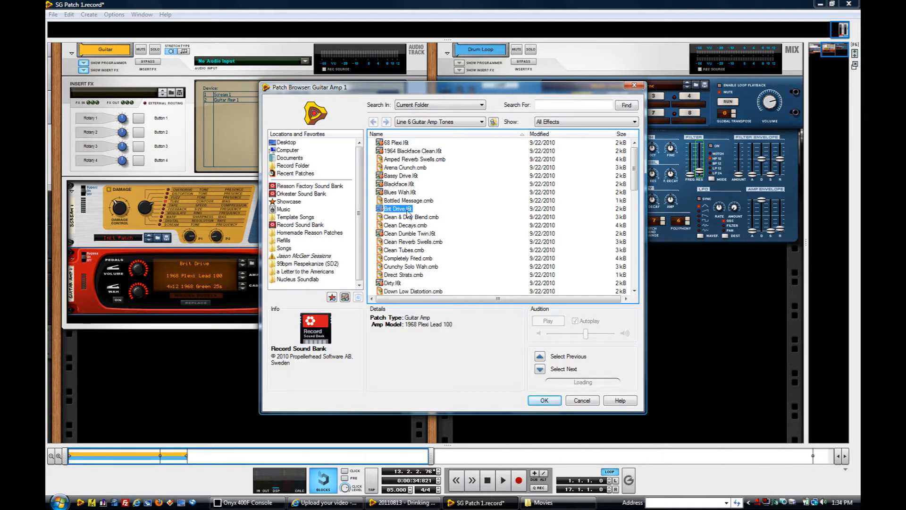
click(544, 399)
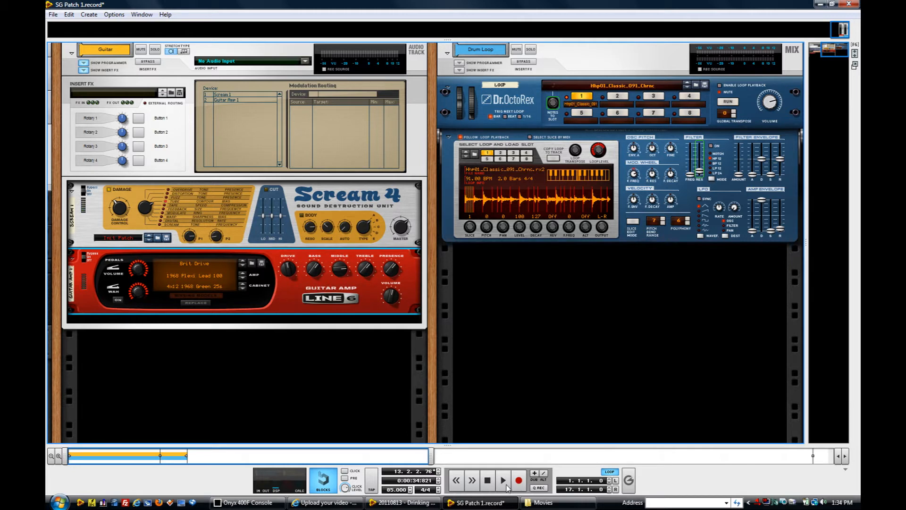
click(503, 480)
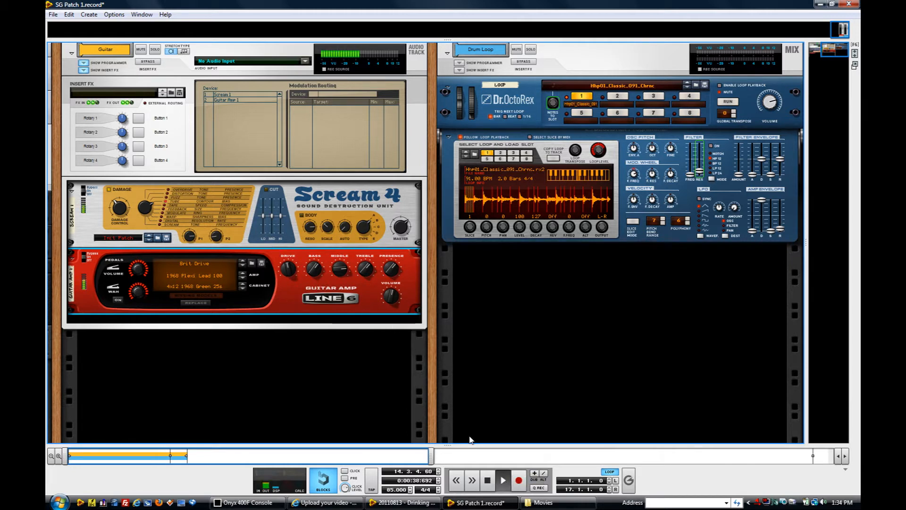
click(488, 483)
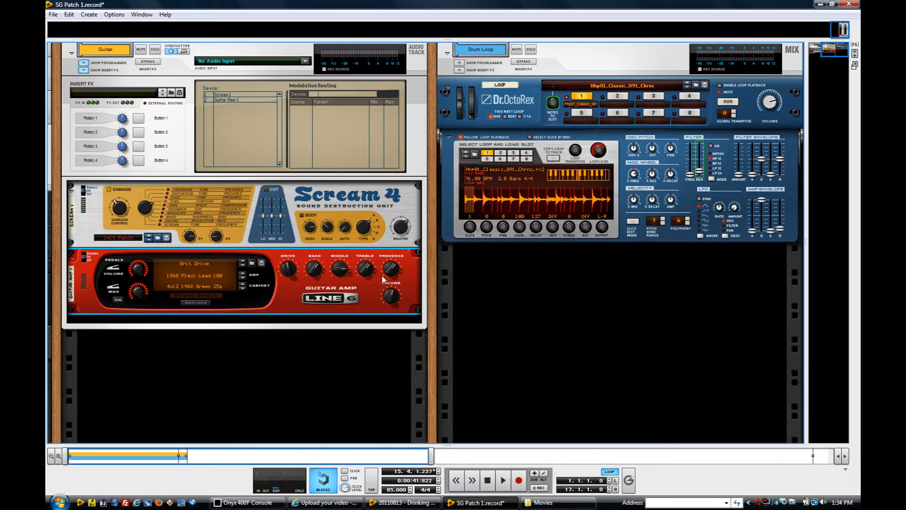
click(503, 481)
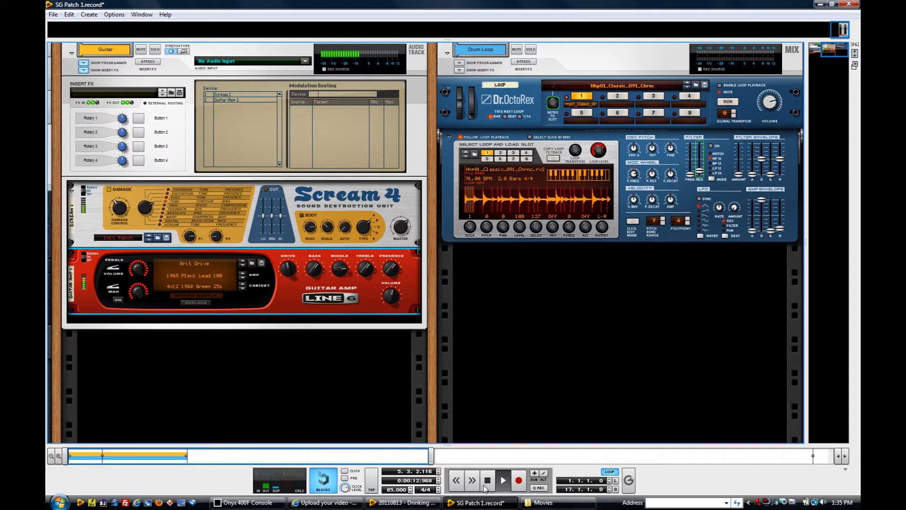
click(488, 481)
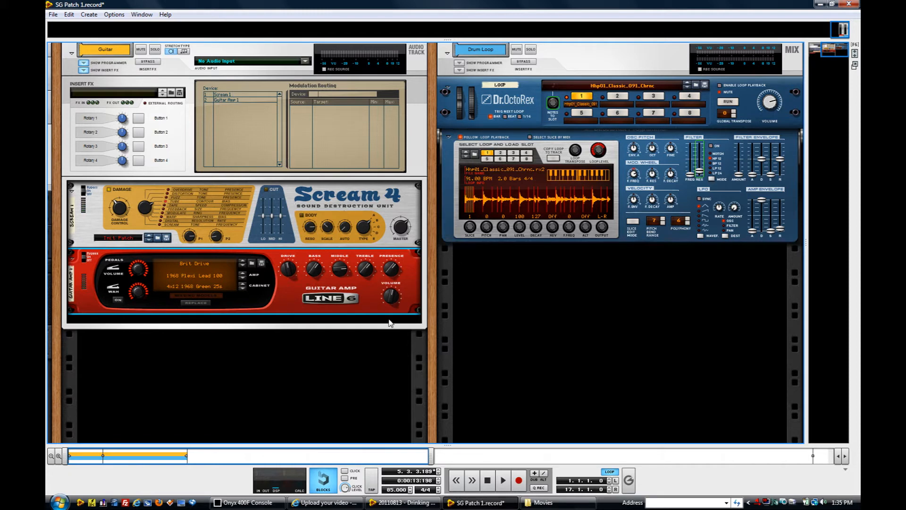
Step: Create a Malström below the amp, cabling amp output to Filter A input and Malström output to the insert return
right_click(289, 305)
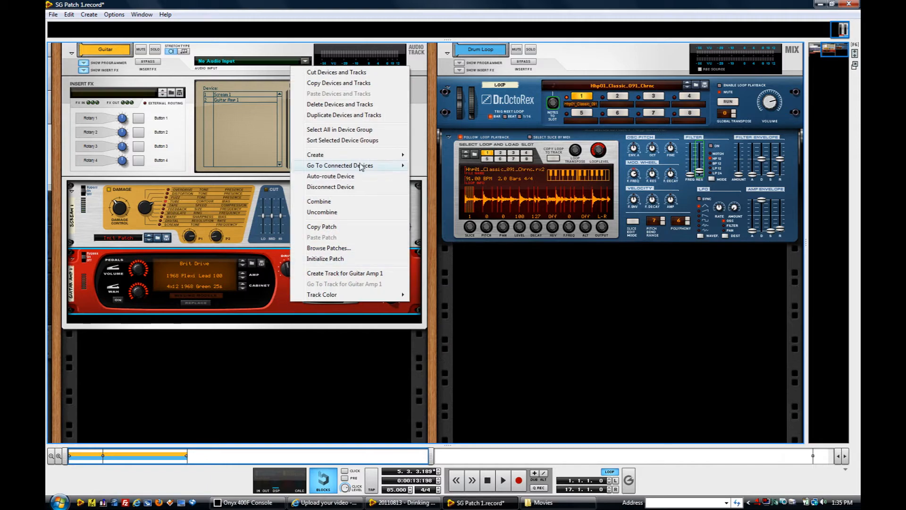
mouse_move(347, 155)
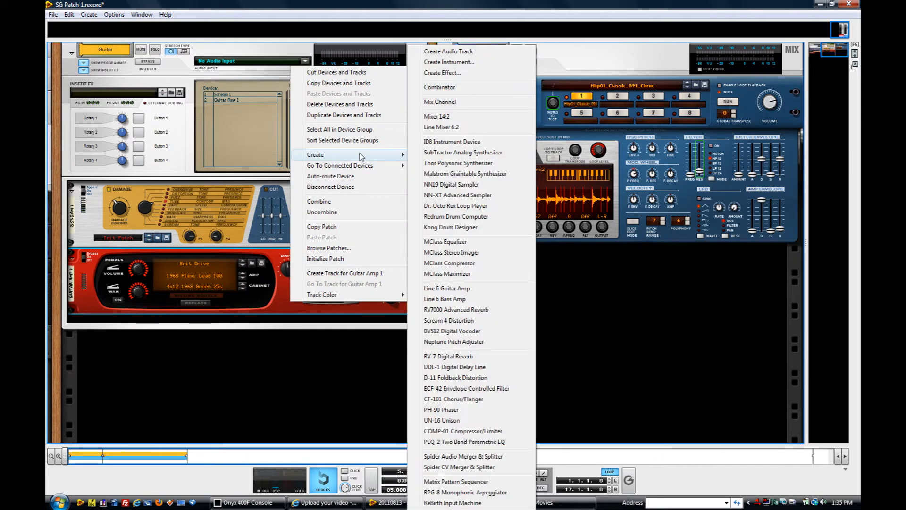
click(477, 176)
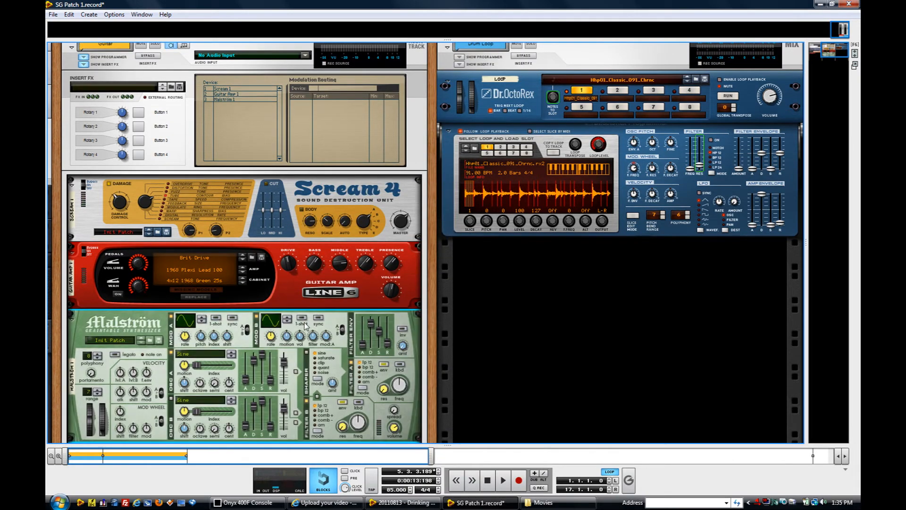
key(Tab)
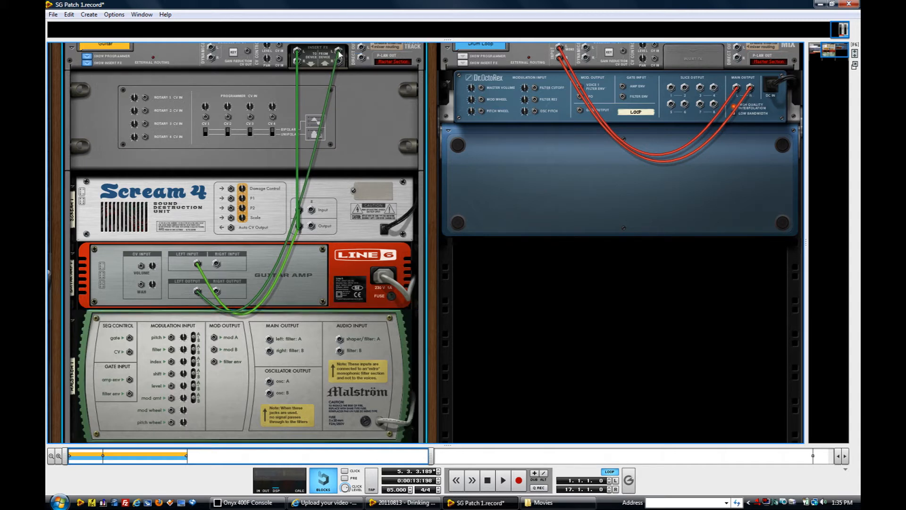
key(k)
drag(346, 313, 341, 345)
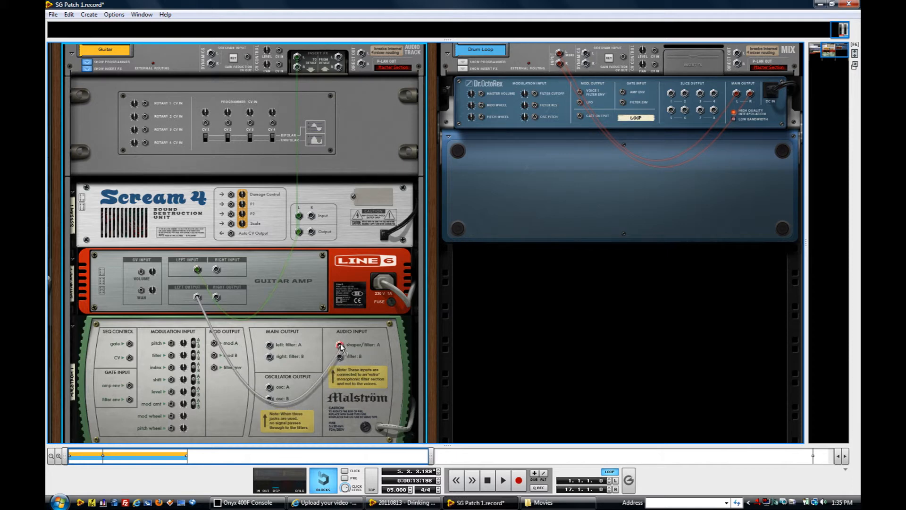
key(k)
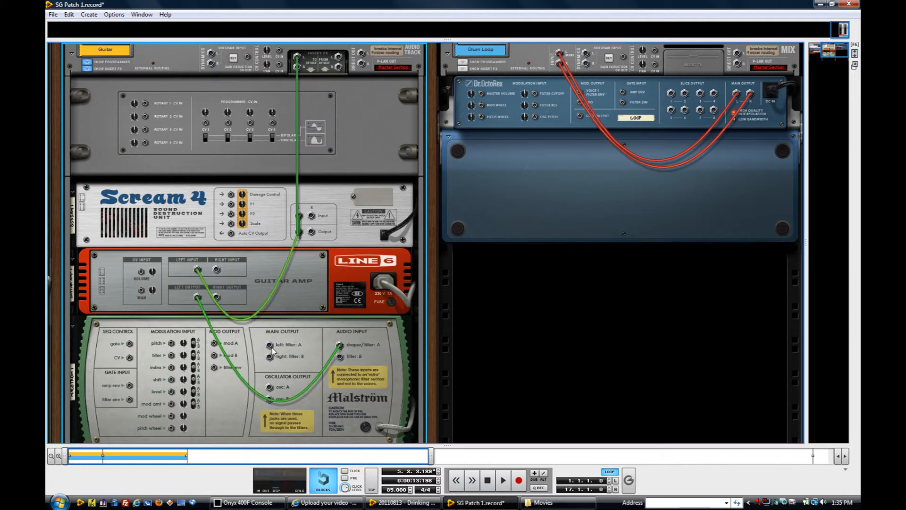
drag(271, 346, 338, 57)
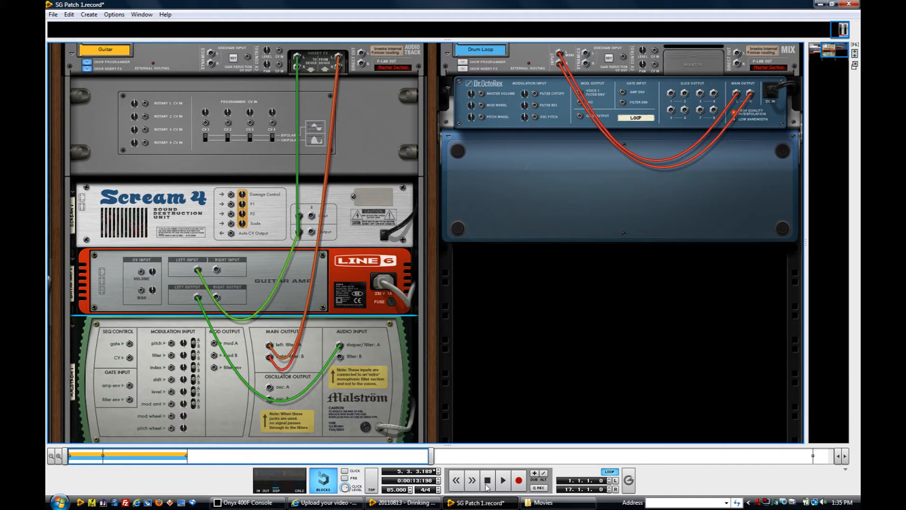
Step: While auditioning, raise Filter A Freq from 64 to about 70, then enable Modulator A Sync
key(Tab)
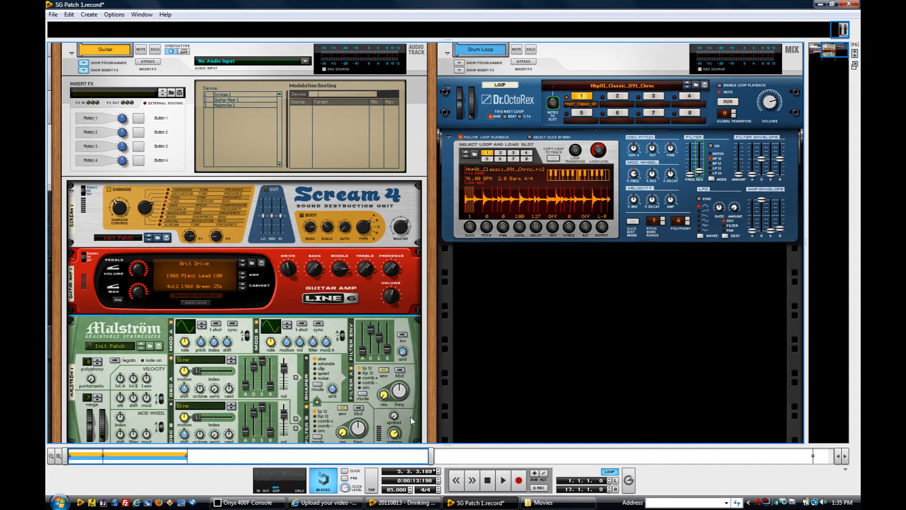
scroll(411, 421, down, 1)
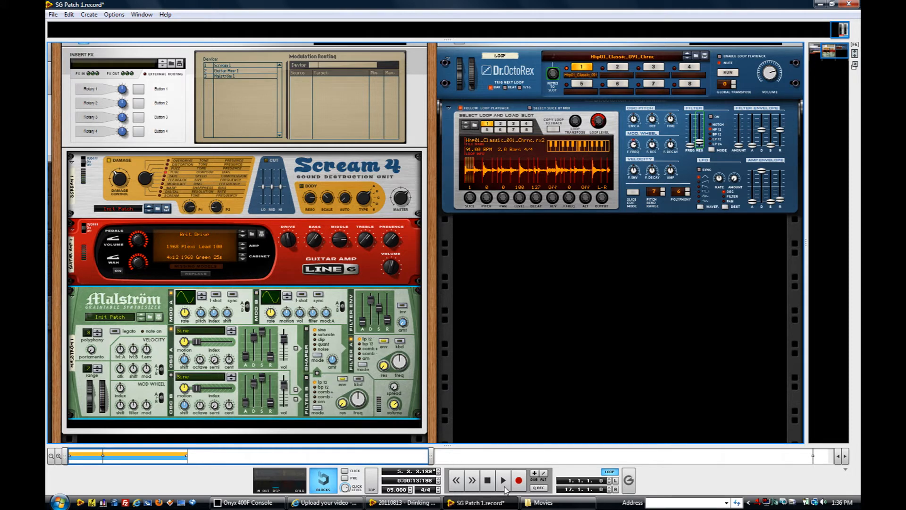
click(505, 483)
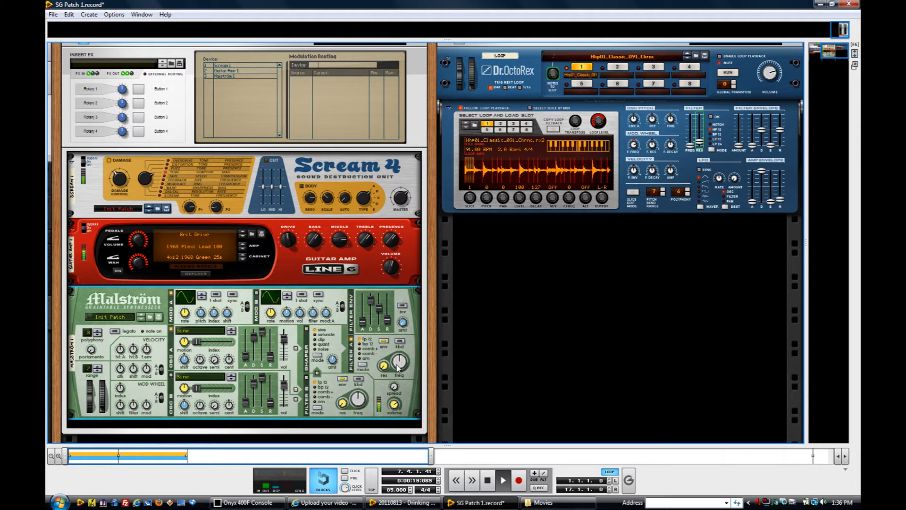
mouse_move(400, 362)
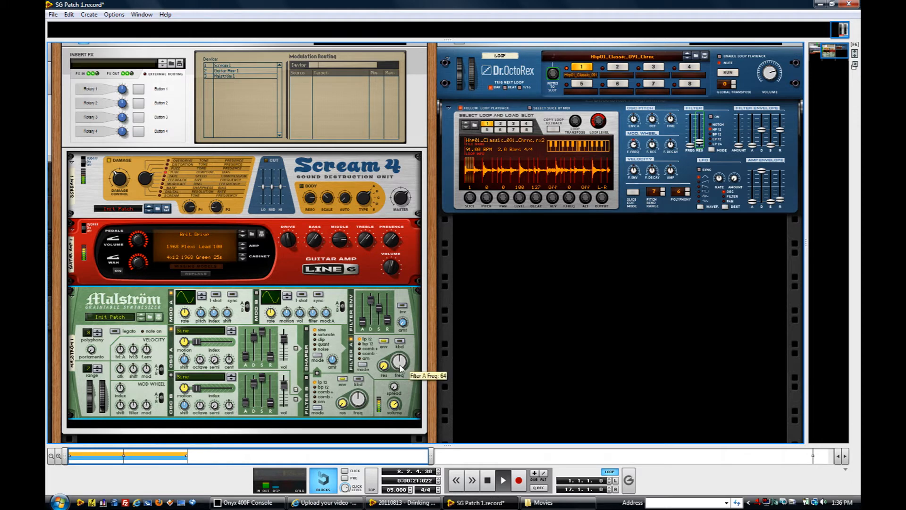
drag(402, 368, 401, 363)
drag(401, 364, 401, 363)
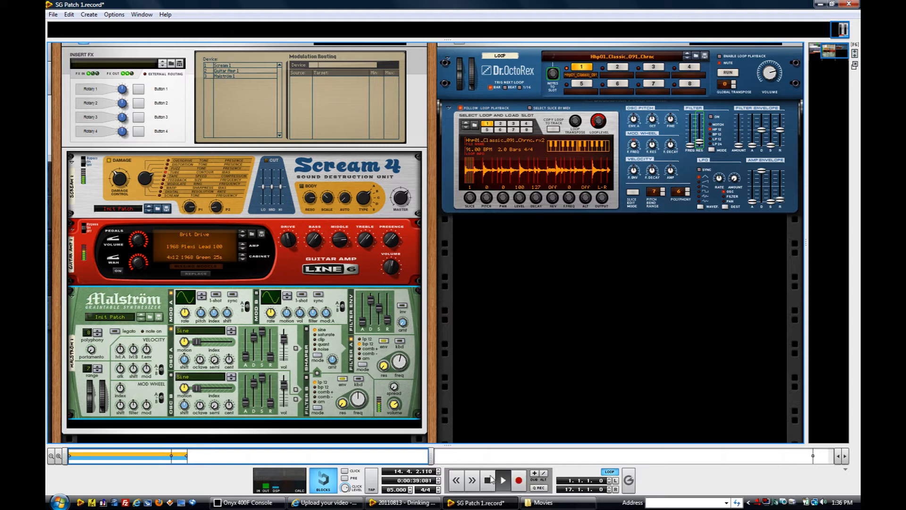
click(491, 479)
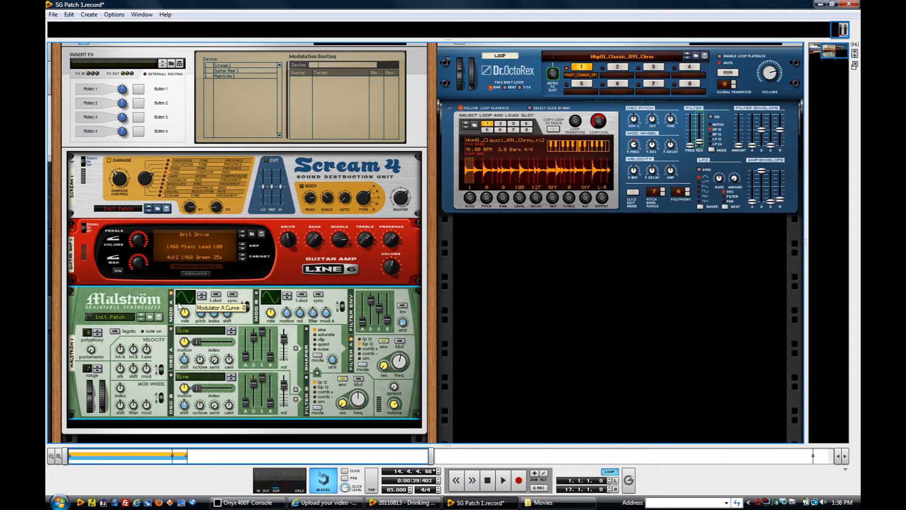
click(234, 295)
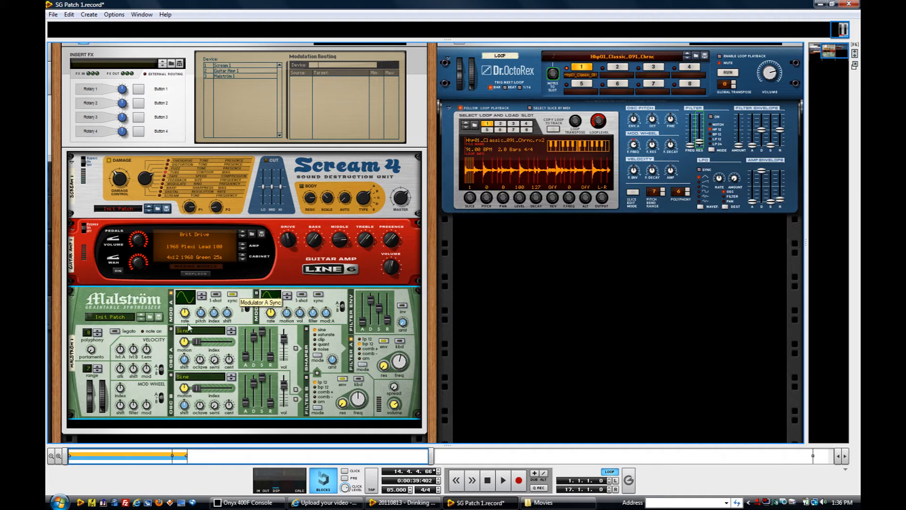
key(Tab)
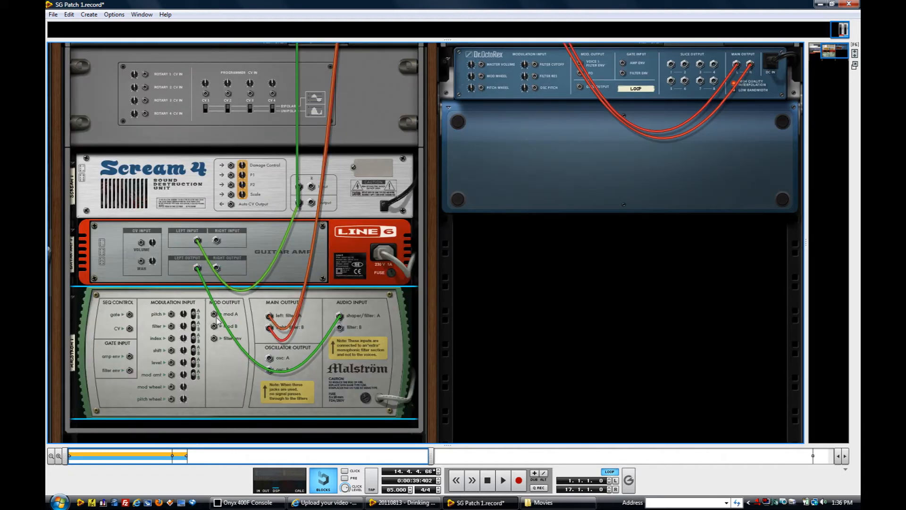
Step: Raise the Mod A to Filter modulation trim to about 94 on the rear panel
key(k)
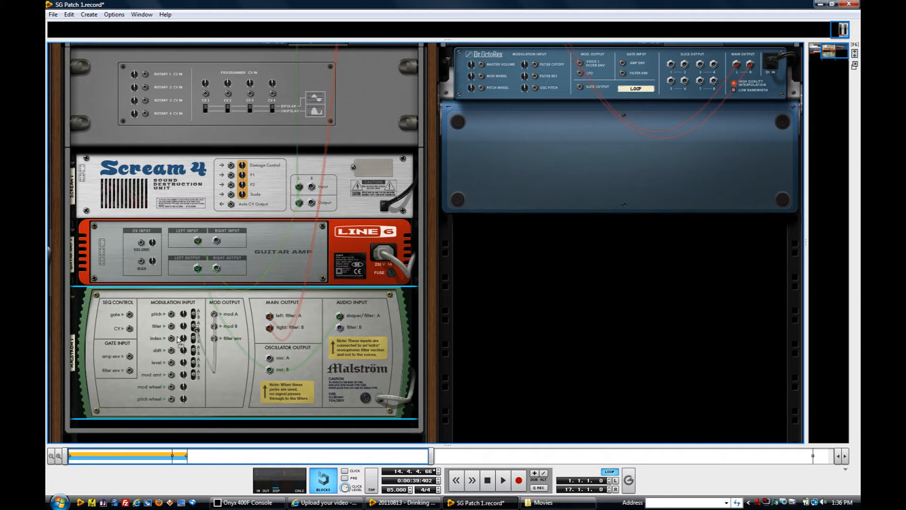
key(k)
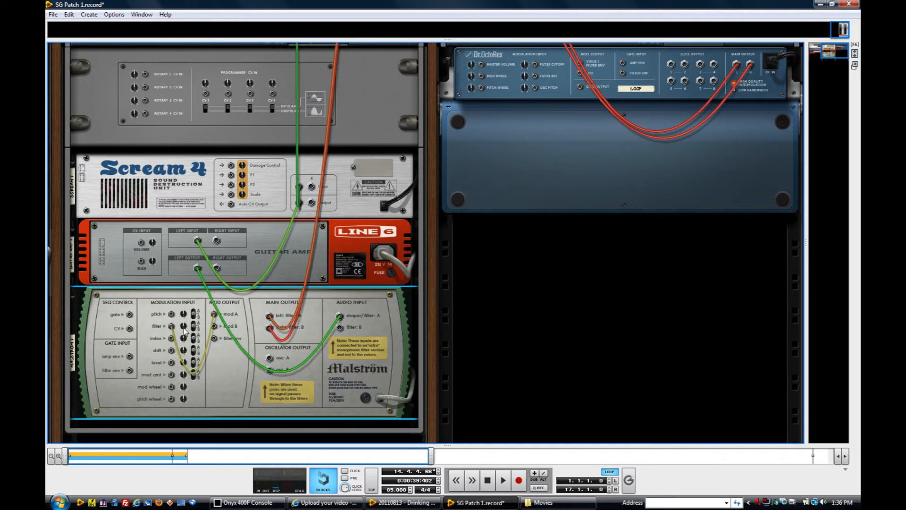
drag(184, 330, 184, 315)
drag(185, 329, 184, 326)
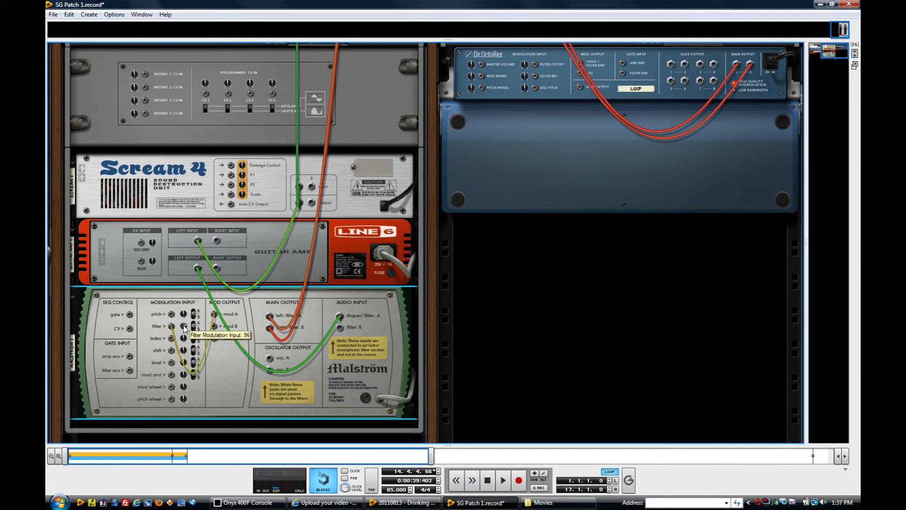
key(Tab)
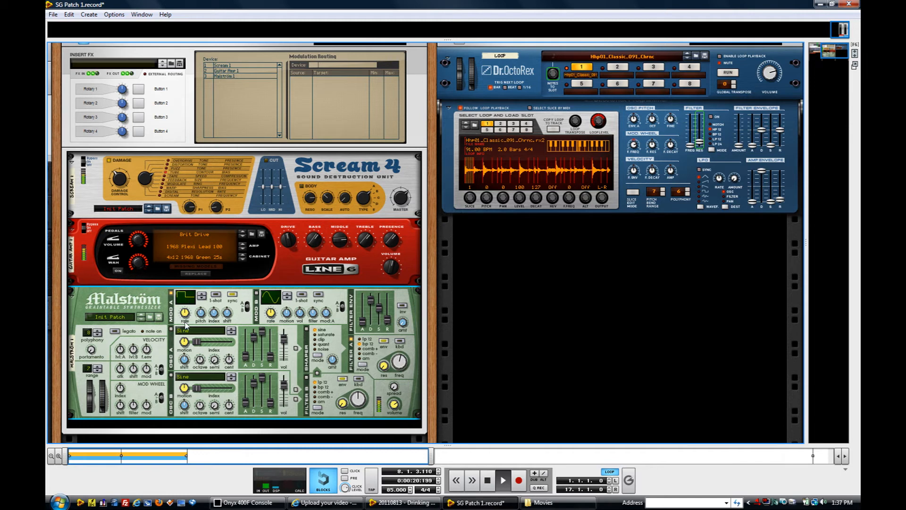
Step: Enable Modulator A Rate automation and draw an 8-bar clip starting at bar 1
right_click(186, 315)
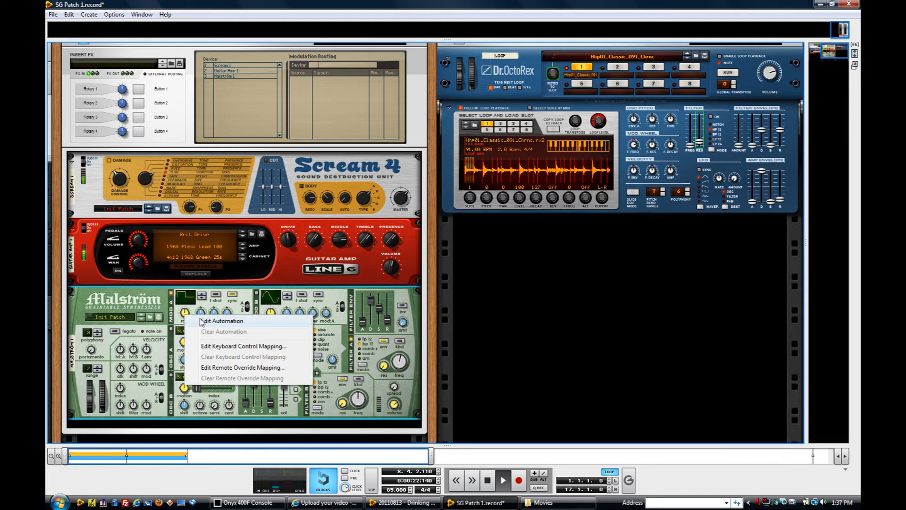
click(204, 323)
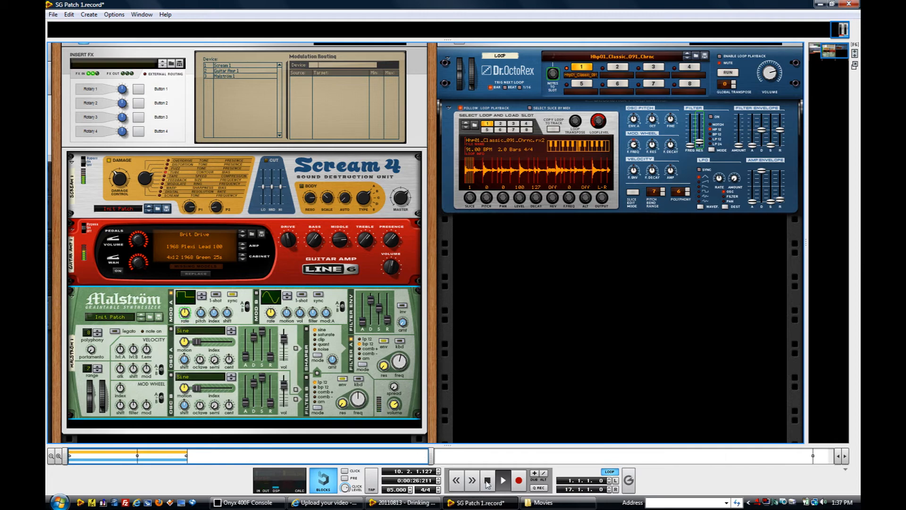
click(487, 481)
key(F7)
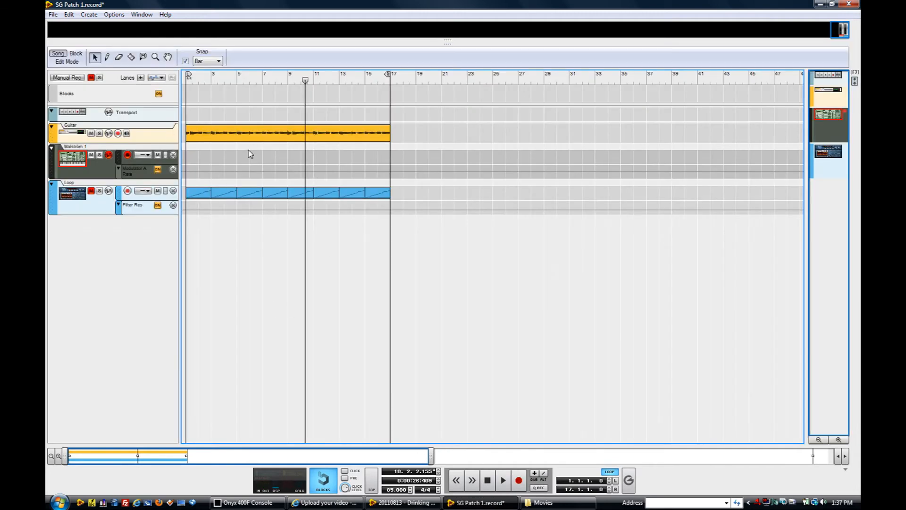
drag(189, 168, 271, 184)
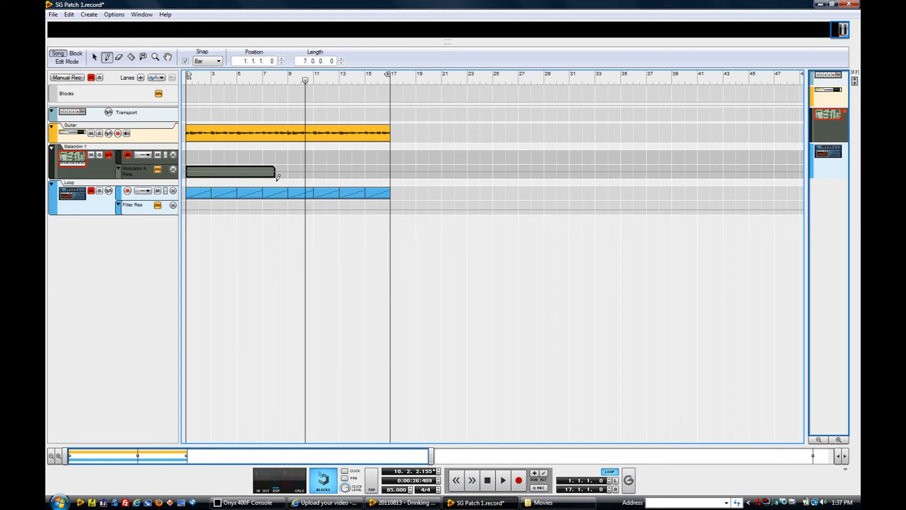
Step: Set the right locator to bar 9, start playback and open the clip for drawing points
click(287, 89)
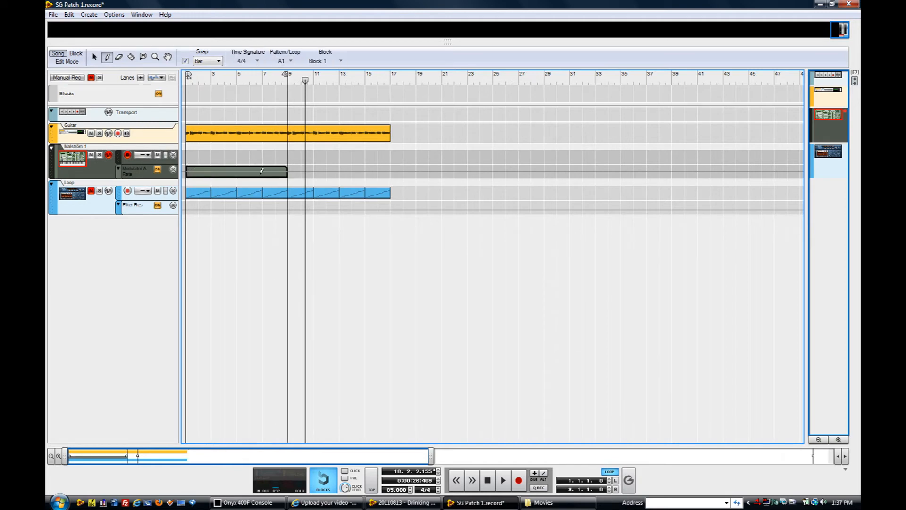
key(q)
click(249, 80)
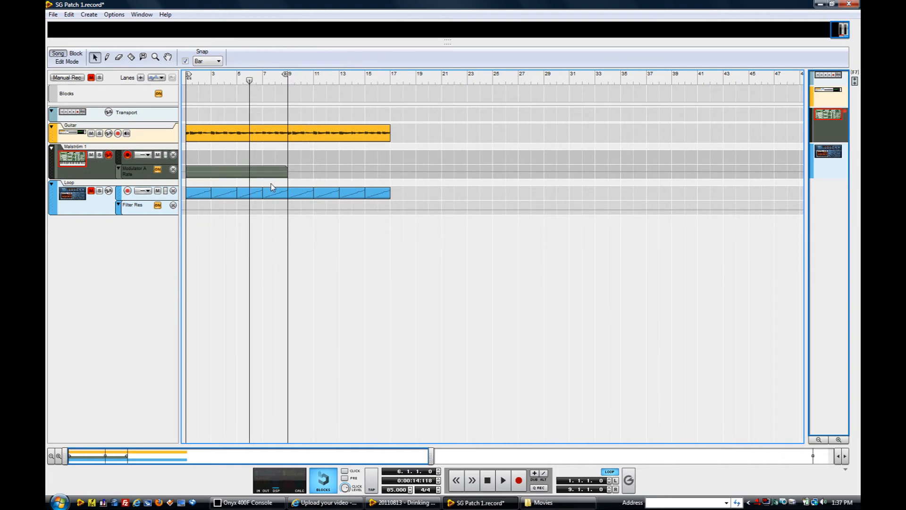
key(space)
double_click(270, 171)
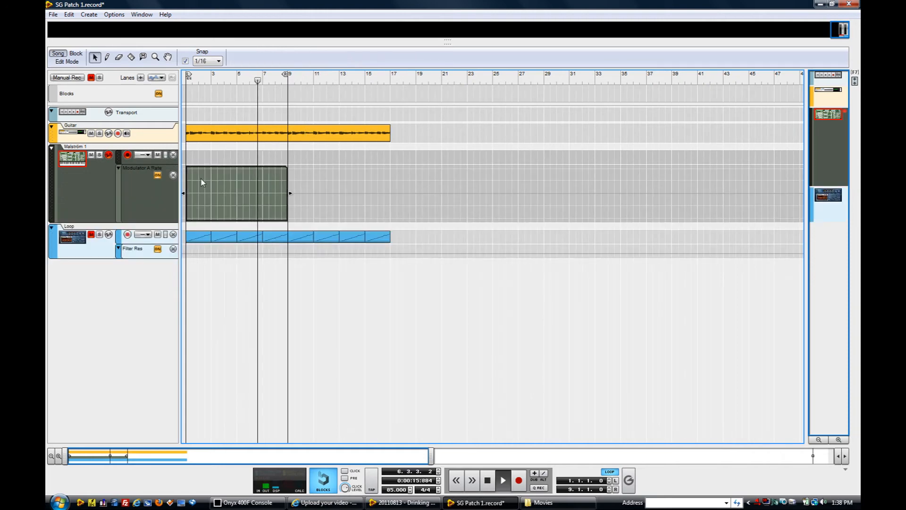
key(w)
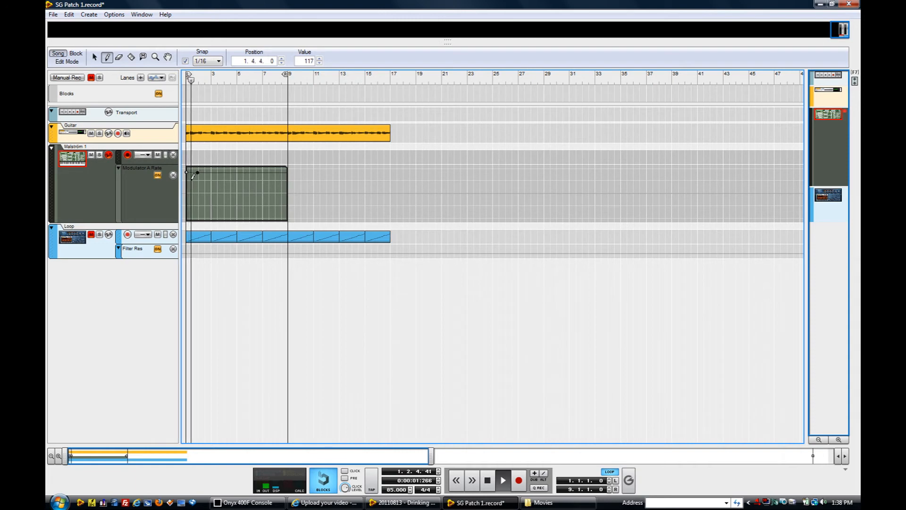
Step: Add Modulator A Rate breakpoints around bars 4–5, deleting the stray ones
key(q)
click(241, 196)
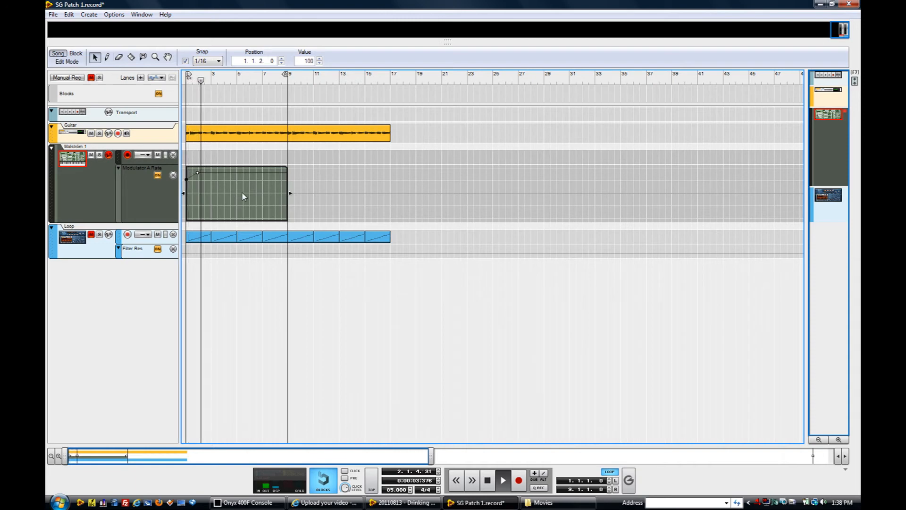
key(w)
click(237, 181)
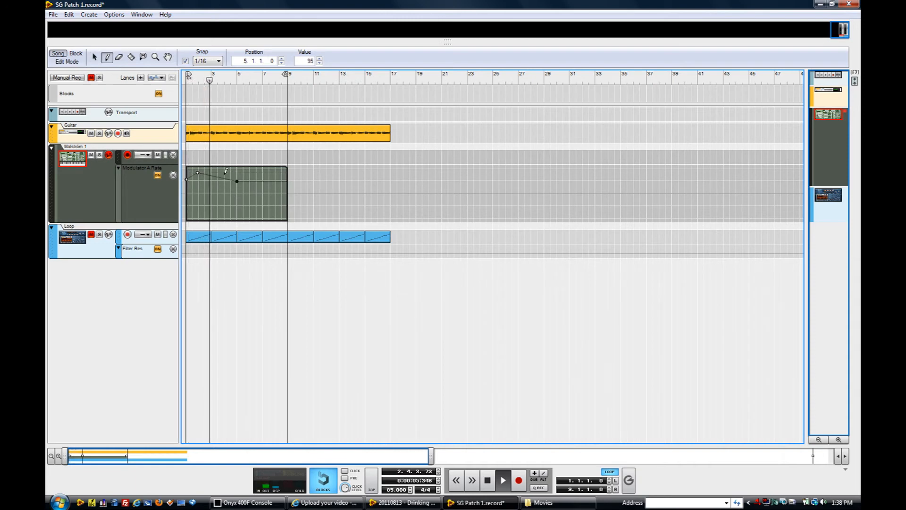
click(225, 173)
key(q)
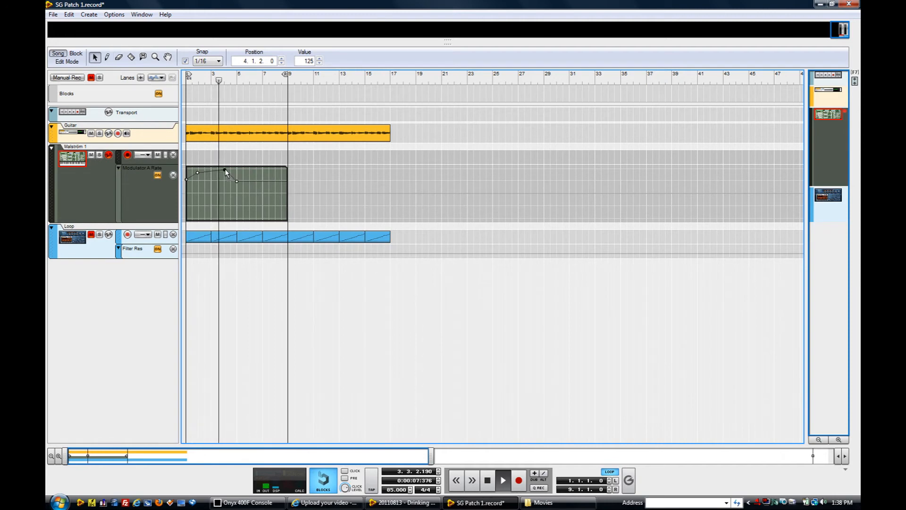
click(237, 181)
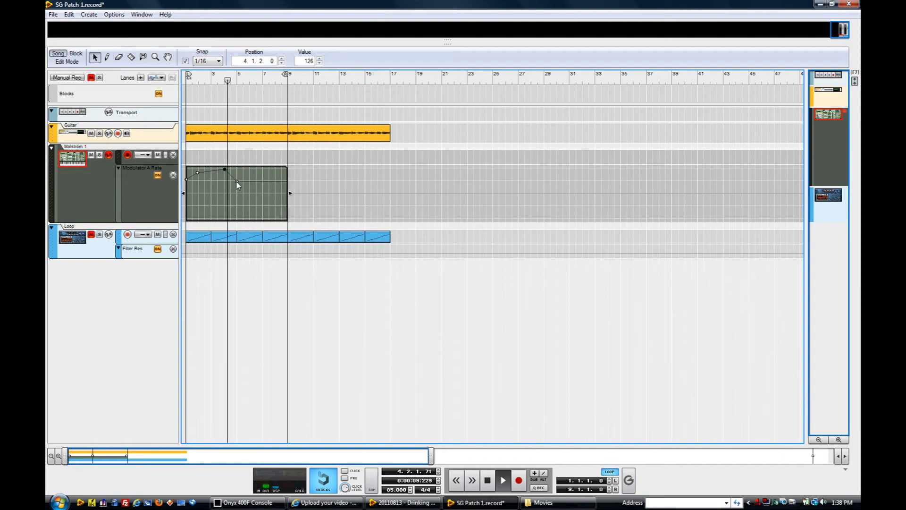
key(Delete)
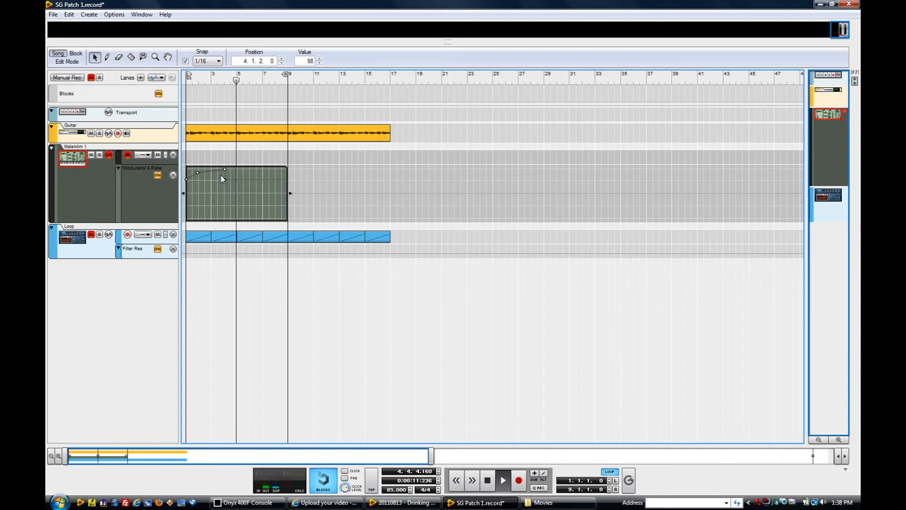
double_click(218, 174)
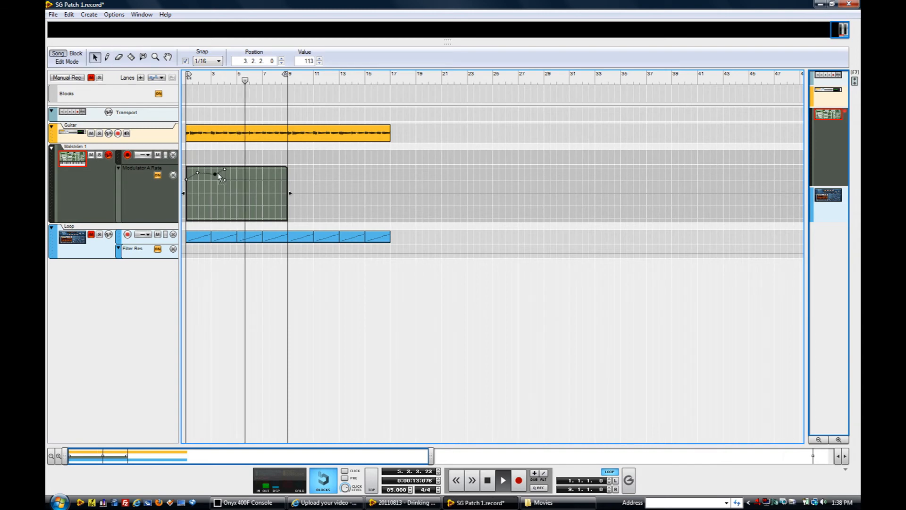
key(Delete)
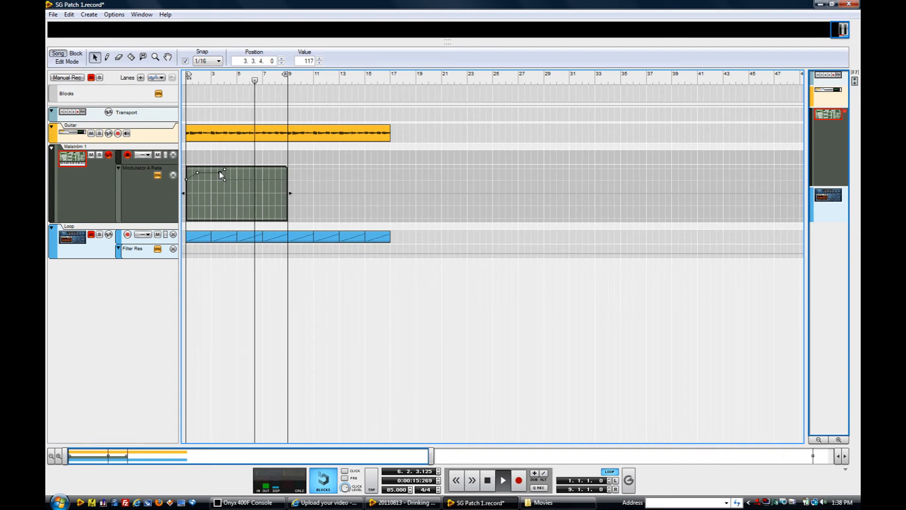
double_click(224, 180)
Step: Draw points around bar 6, disarm the Loop track's record button and replay
key(w)
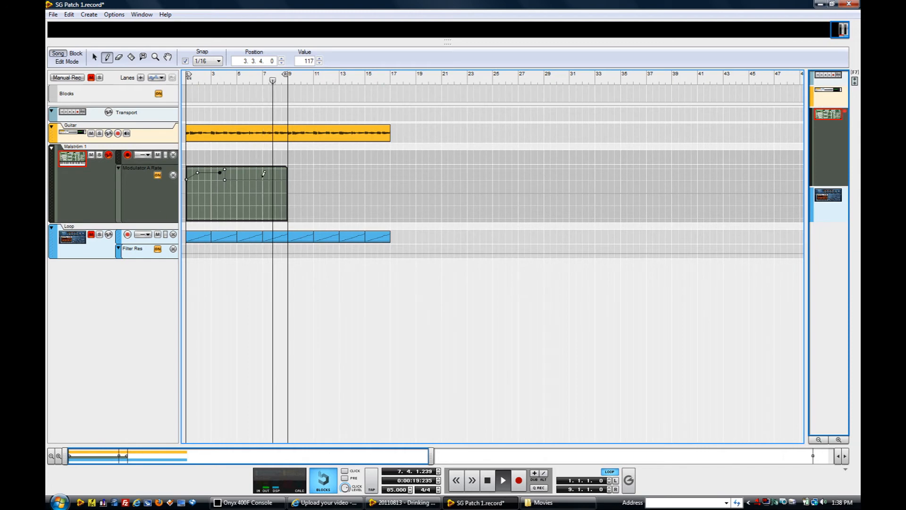
mouse_move(261, 179)
mouse_down()
mouse_move(258, 167)
mouse_move(259, 183)
mouse_up()
key(q)
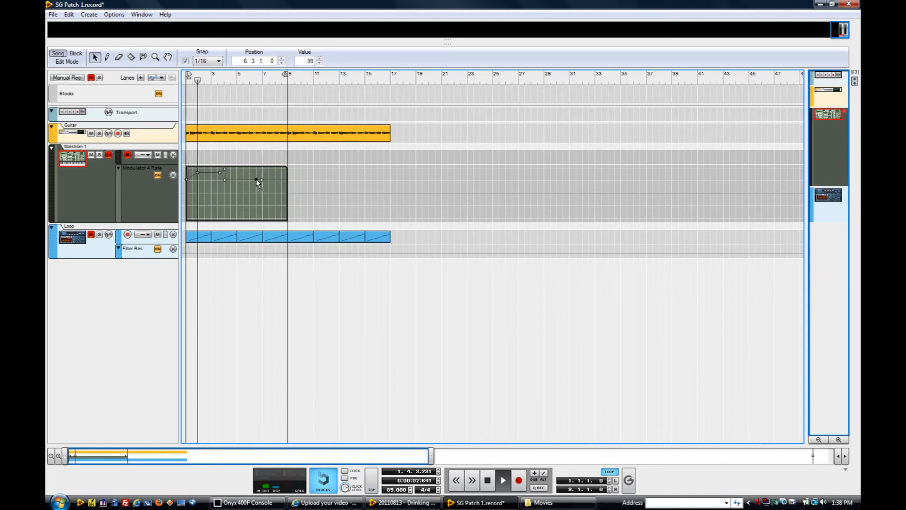
key(Delete)
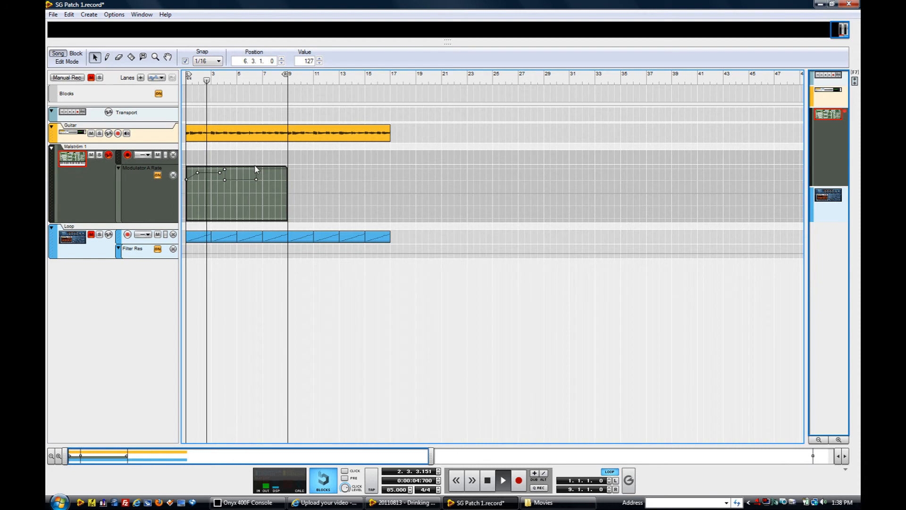
click(253, 183)
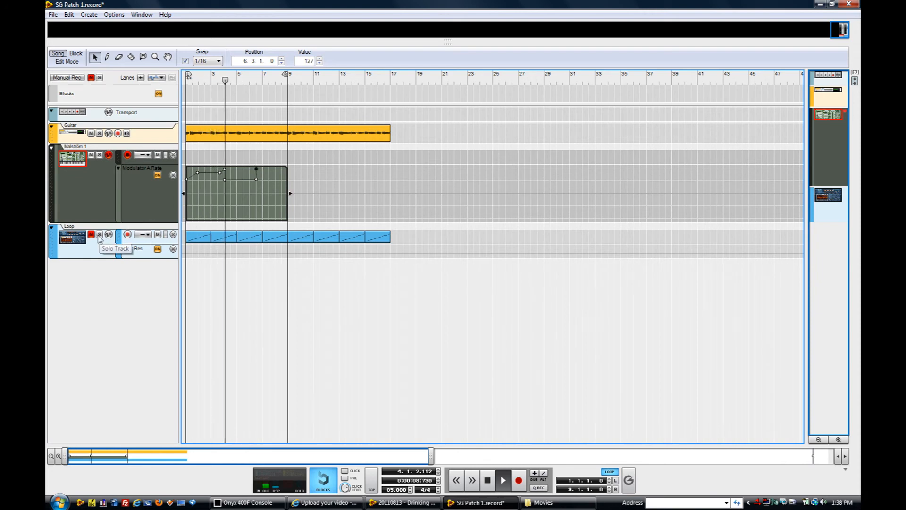
key(shift+Return)
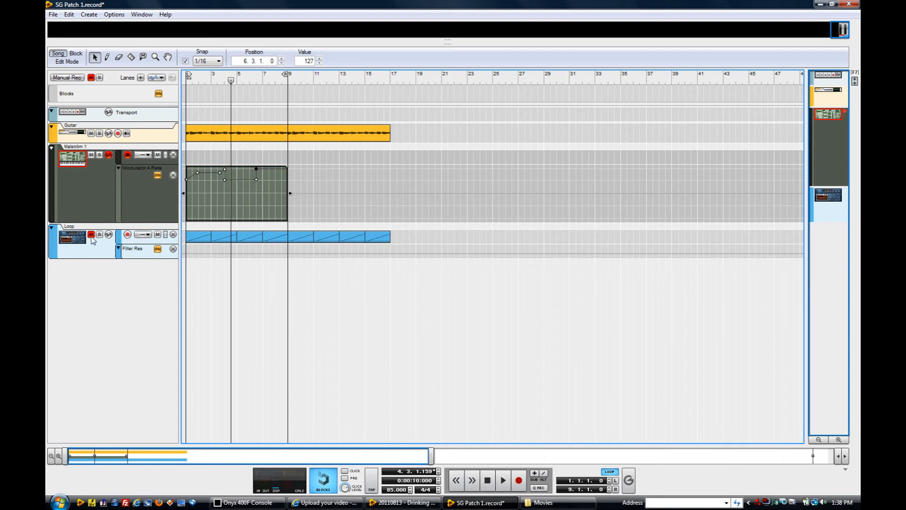
click(92, 236)
click(503, 481)
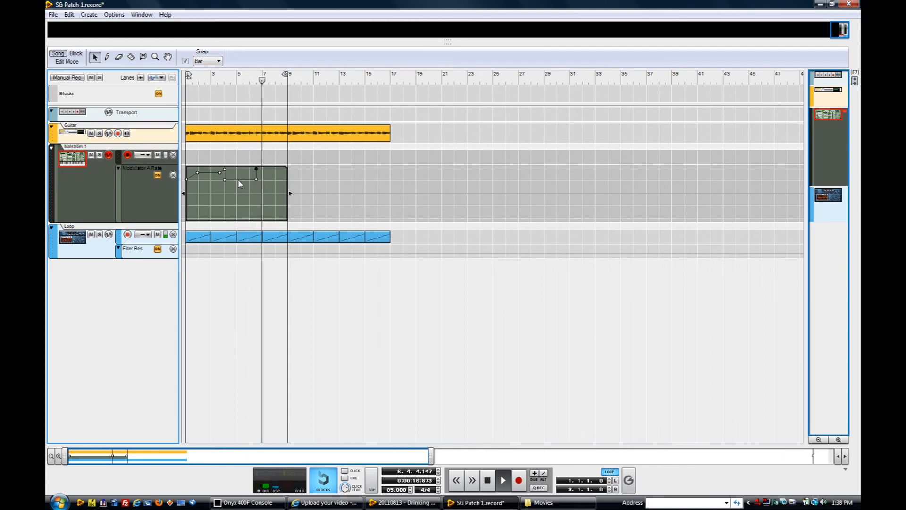
Step: Add points near bar 8 and bar 4, then close the clip editor
key(w)
click(274, 175)
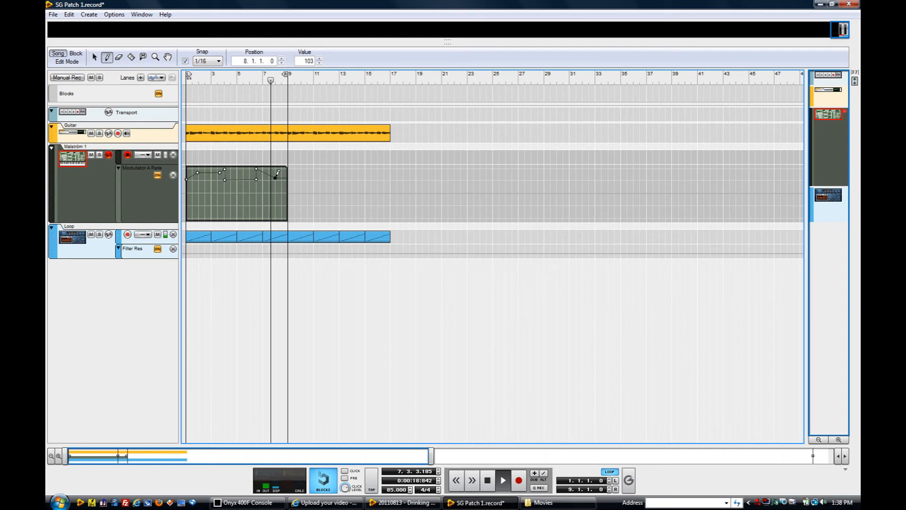
key(q)
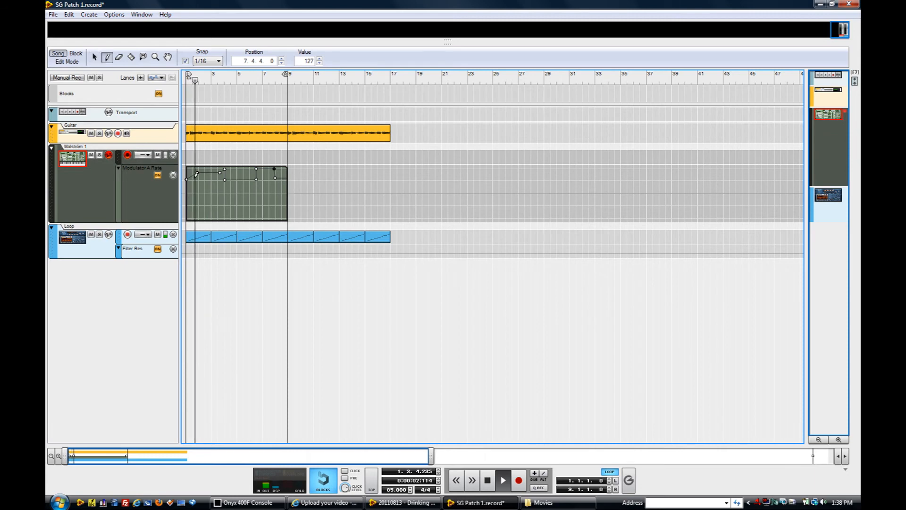
click(195, 180)
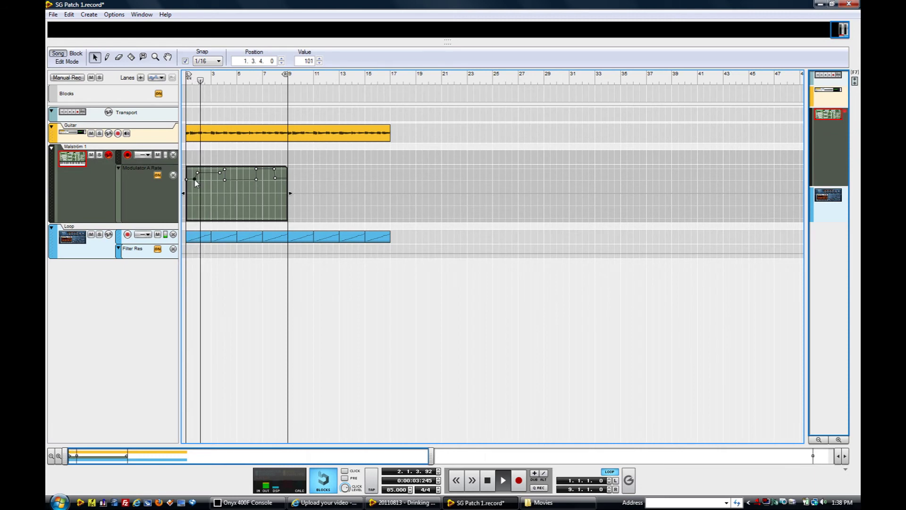
click(221, 175)
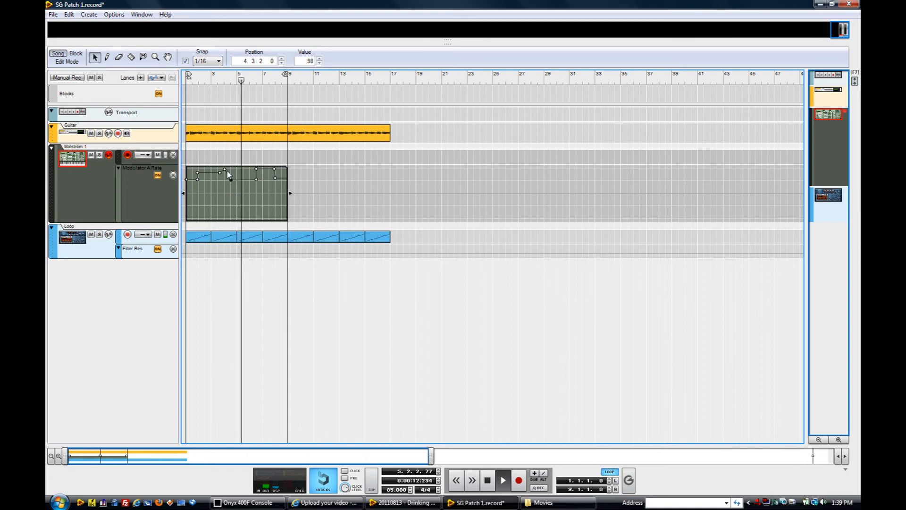
key(w)
click(229, 170)
key(q)
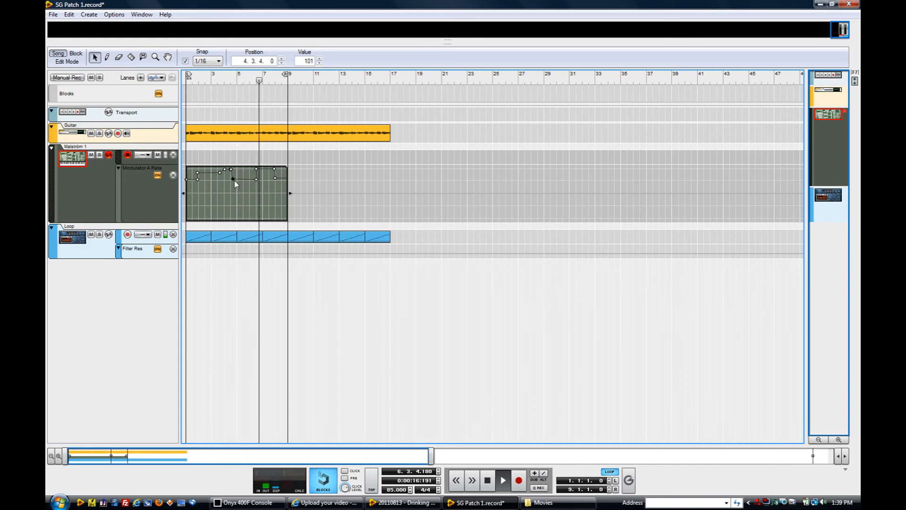
click(230, 181)
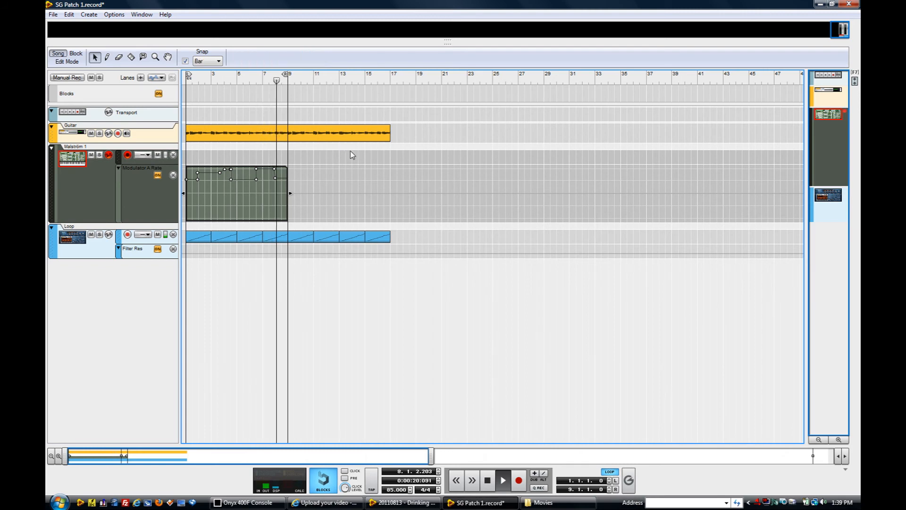
click(346, 133)
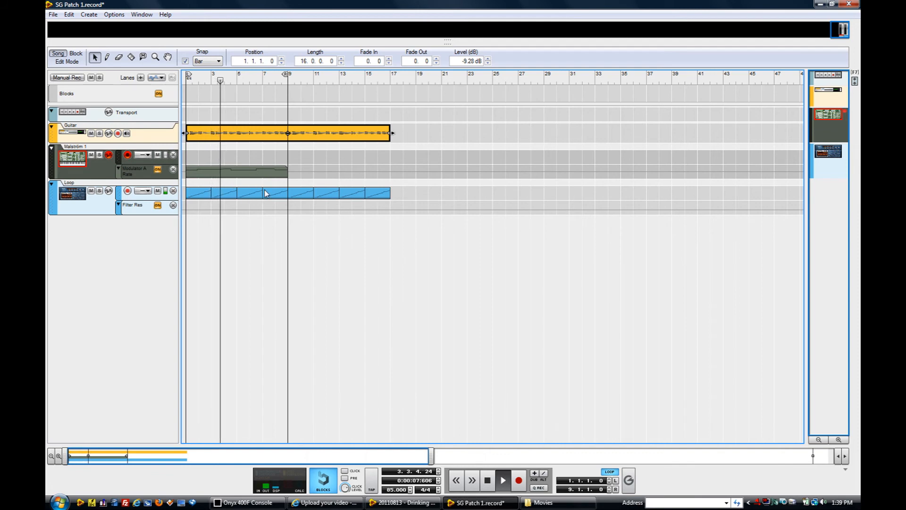
Step: Switch from the device rack to the sequencer arrangement with F6 then F7
key(F6)
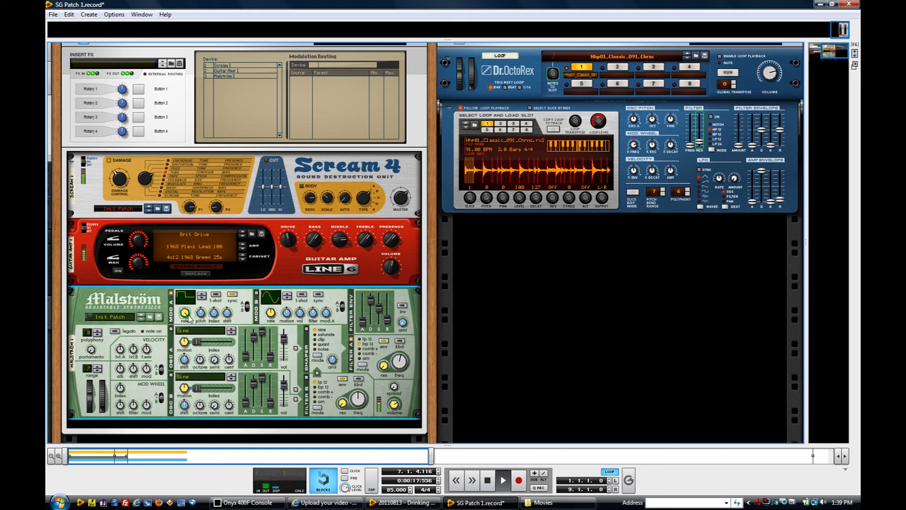
key(F7)
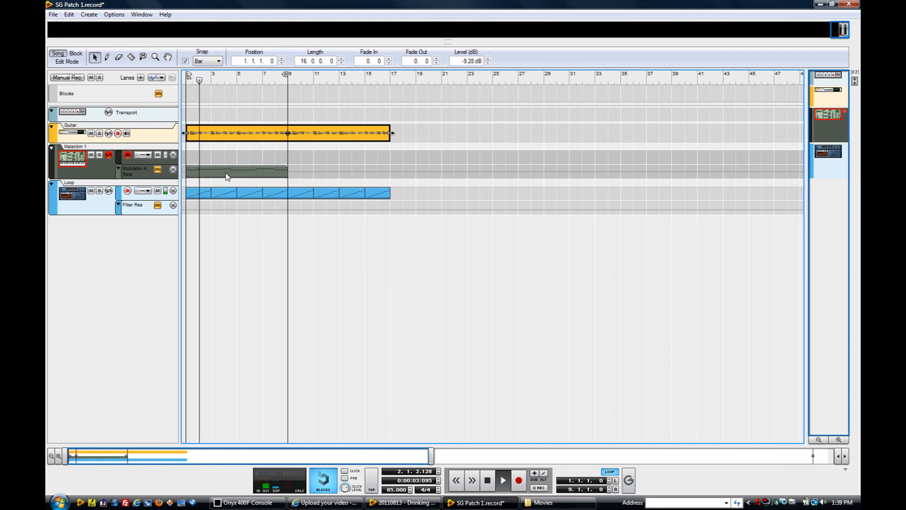
Step: Duplicate the Modulator A Rate clip into bars 9–17 and move the loop end to bar 17
drag(251, 173, 331, 172)
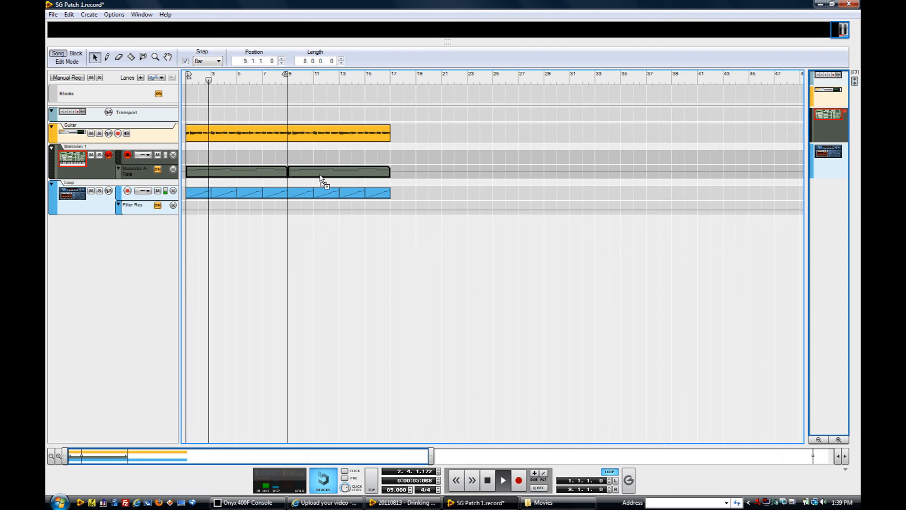
drag(287, 76, 388, 76)
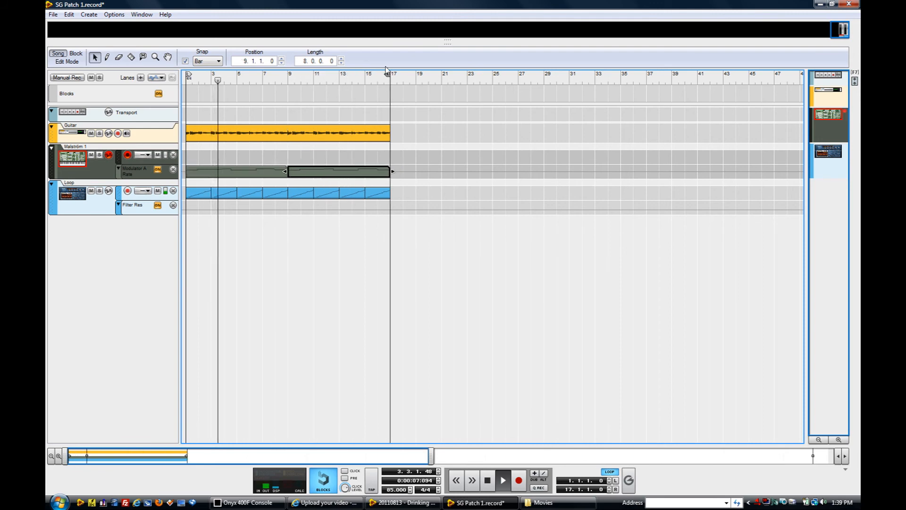
Step: Dismiss the clip context menus and open the copied automation clip for editing
right_click(343, 175)
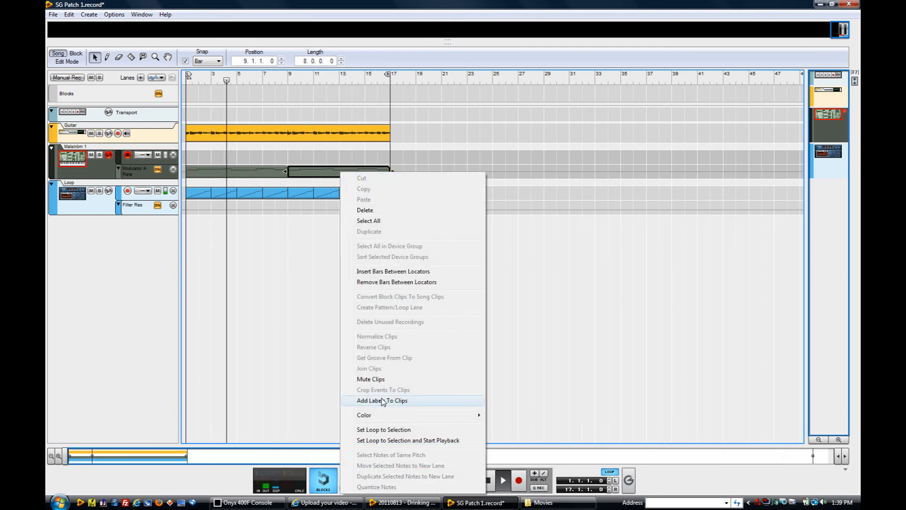
click(314, 248)
right_click(353, 174)
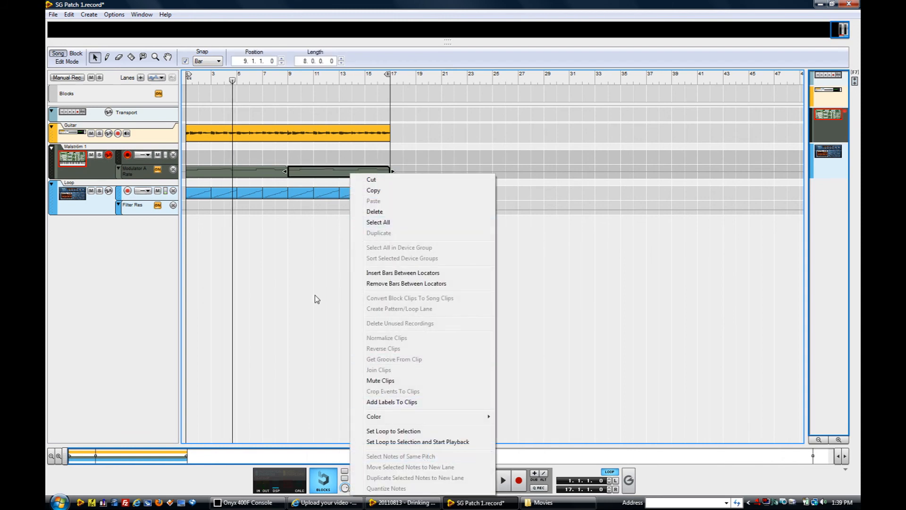
click(321, 176)
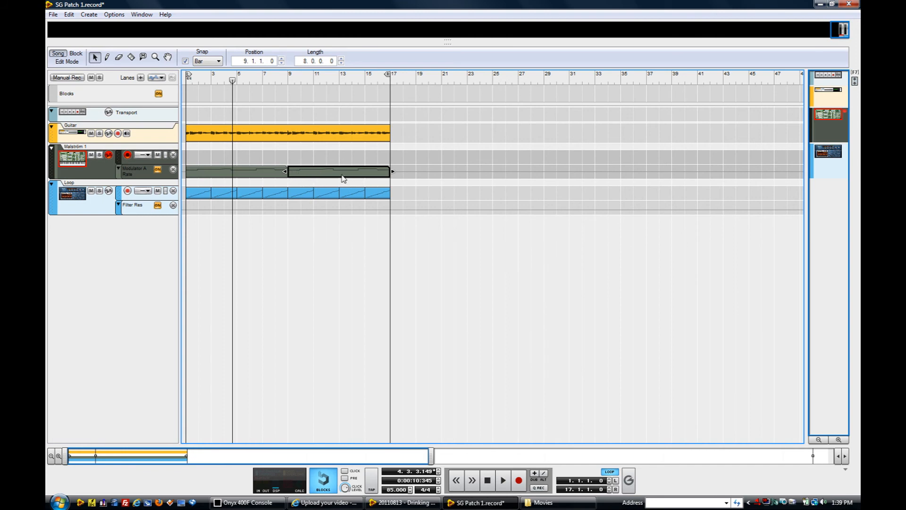
double_click(342, 179)
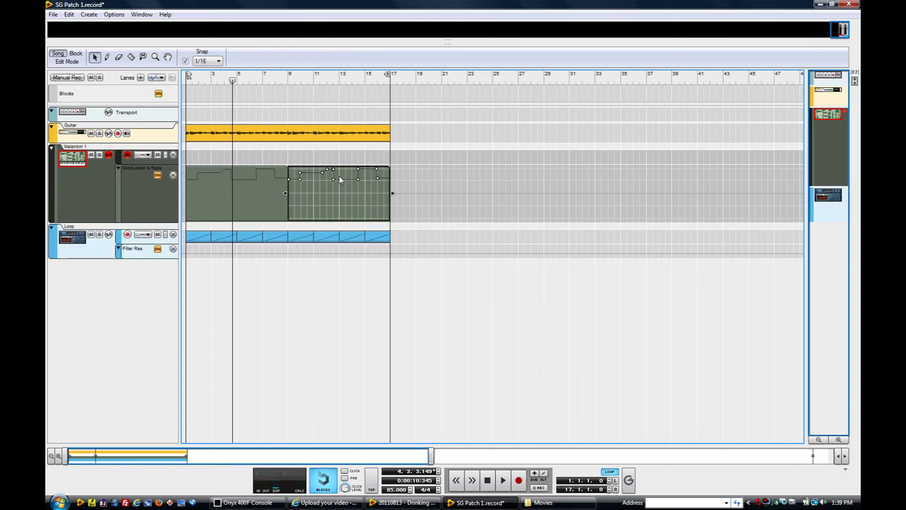
Step: Lower the clip's first point, add a maximum point near bar 11 and pull a later point down while auditioning
click(301, 179)
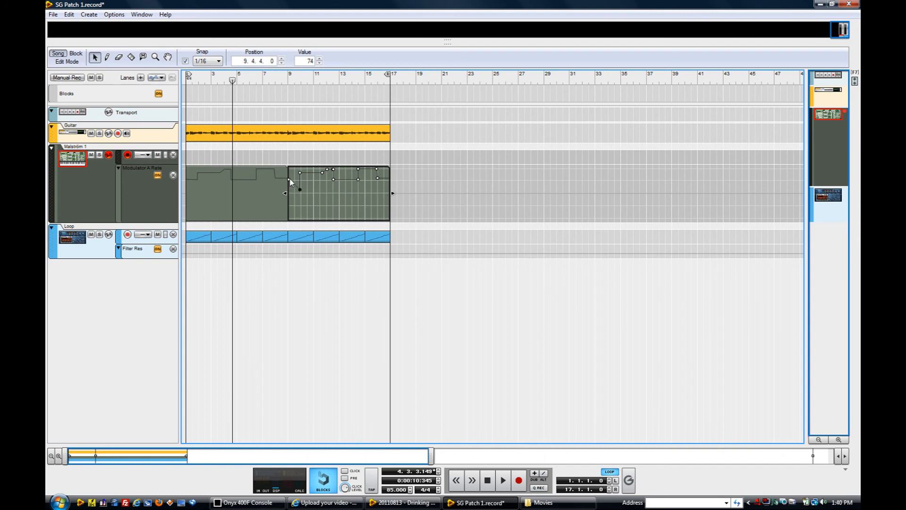
drag(290, 179, 287, 191)
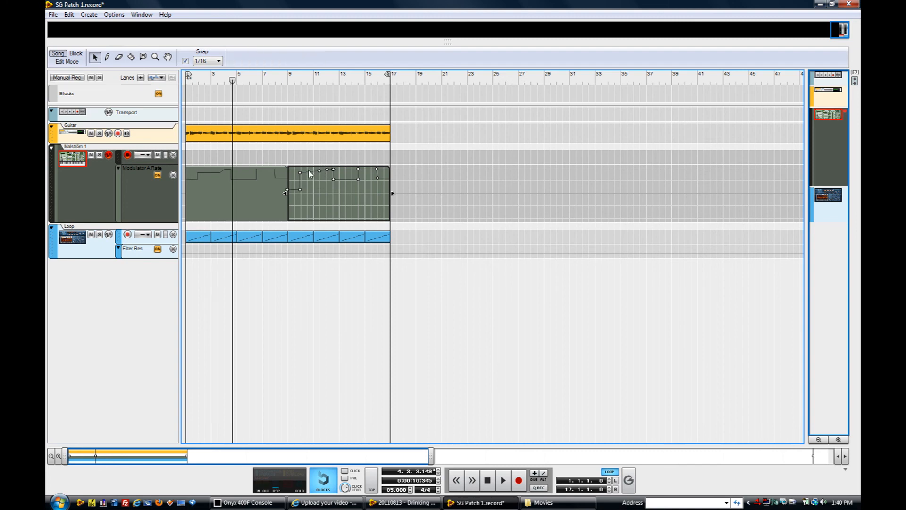
click(300, 170)
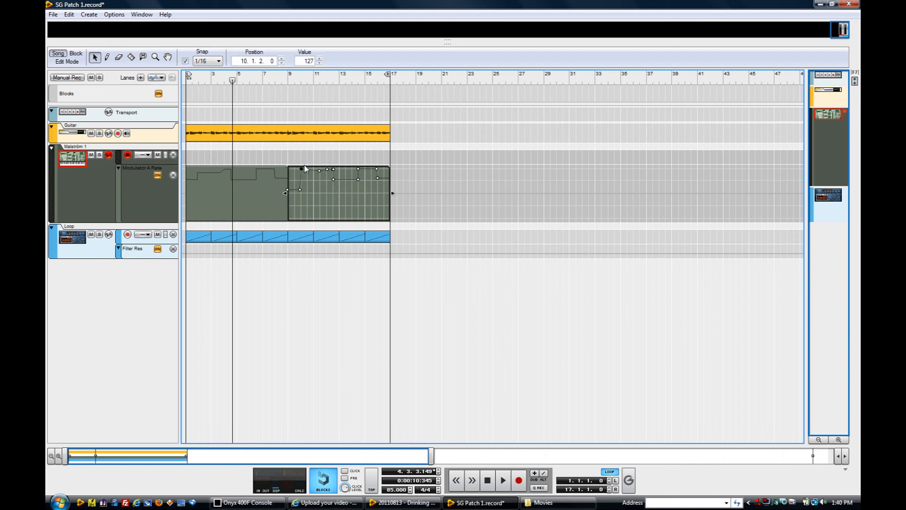
key(space)
click(334, 179)
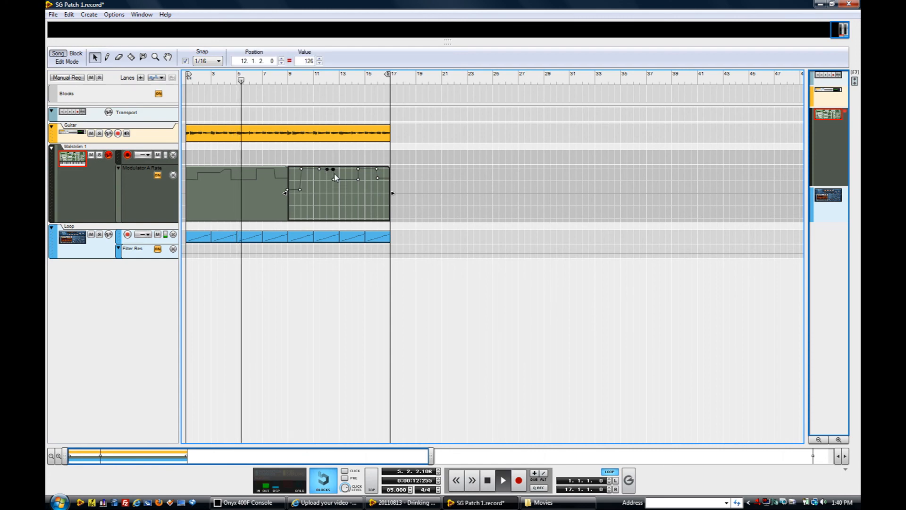
drag(334, 179, 334, 185)
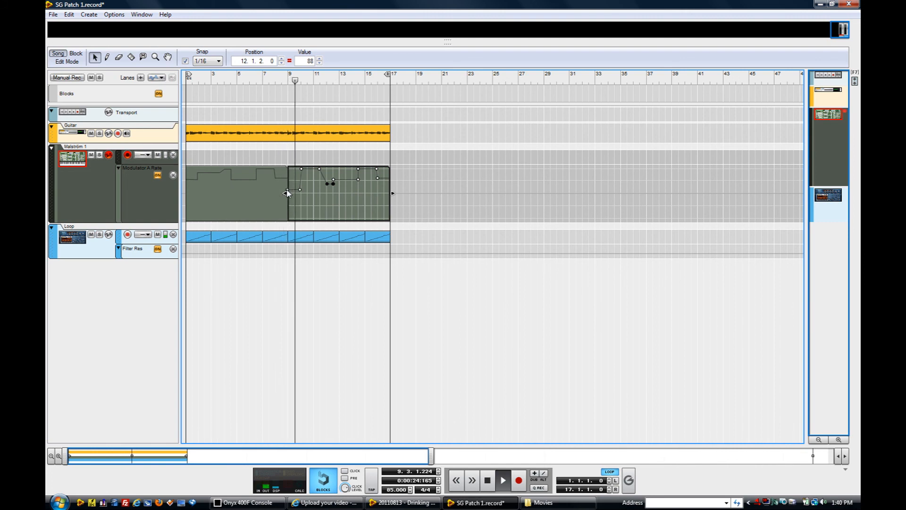
Step: Raise the clip's starting point to maximum and add a mid-value point near bar 10, replaying from bar 9
drag(287, 189, 289, 168)
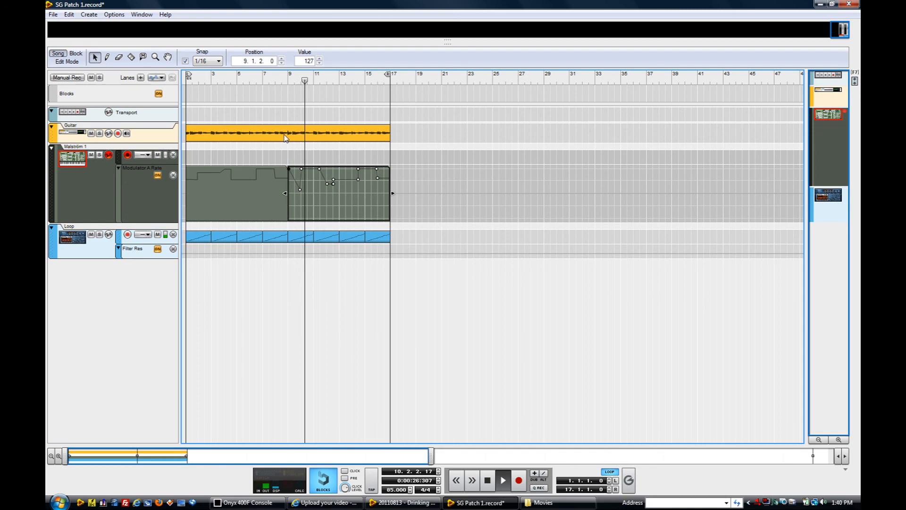
click(286, 78)
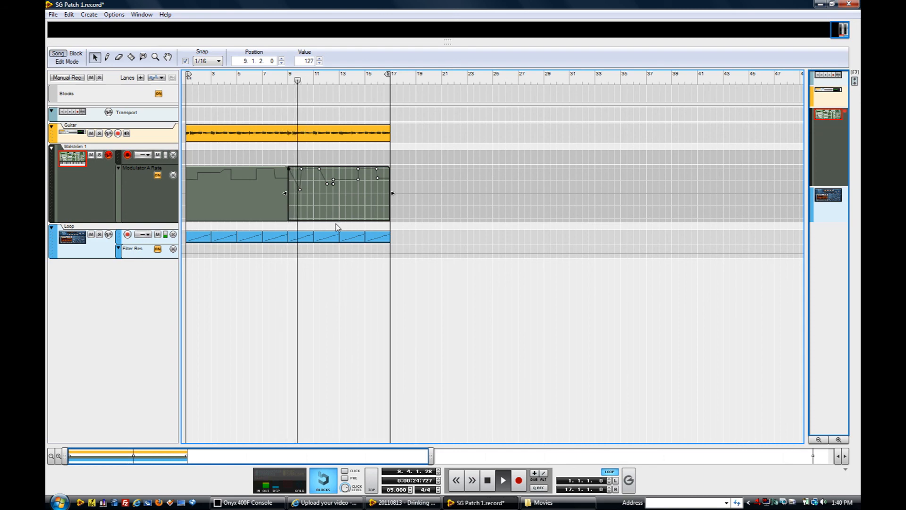
double_click(301, 184)
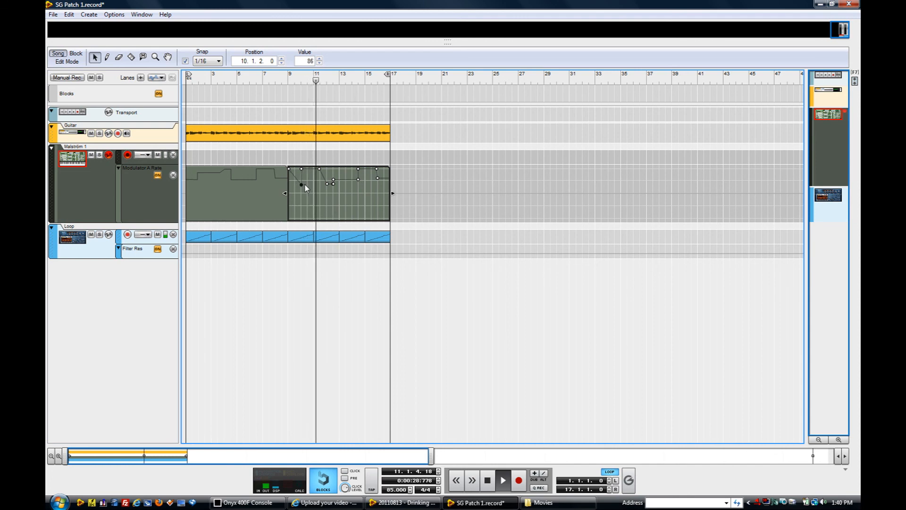
click(290, 78)
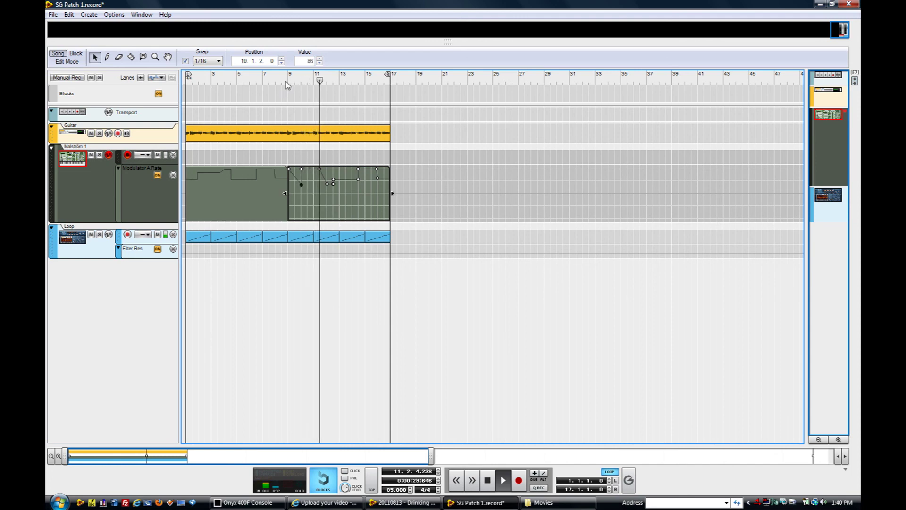
click(322, 171)
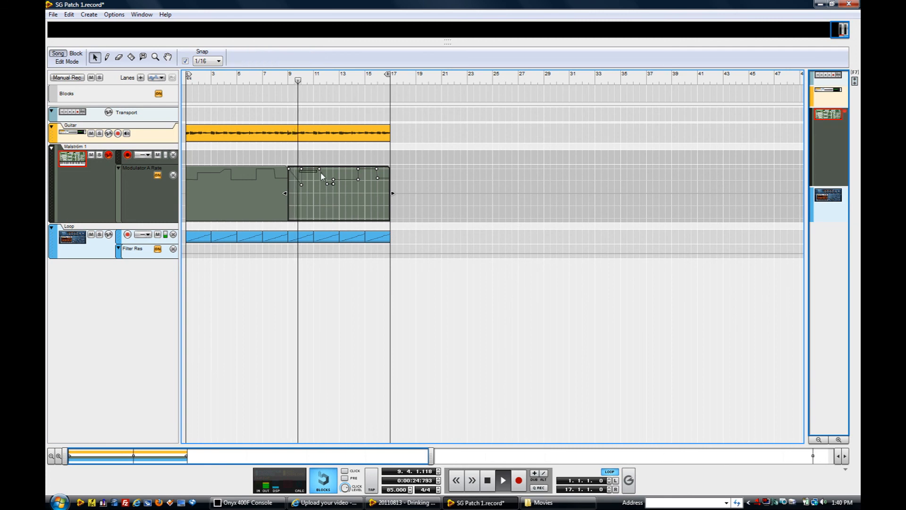
click(322, 170)
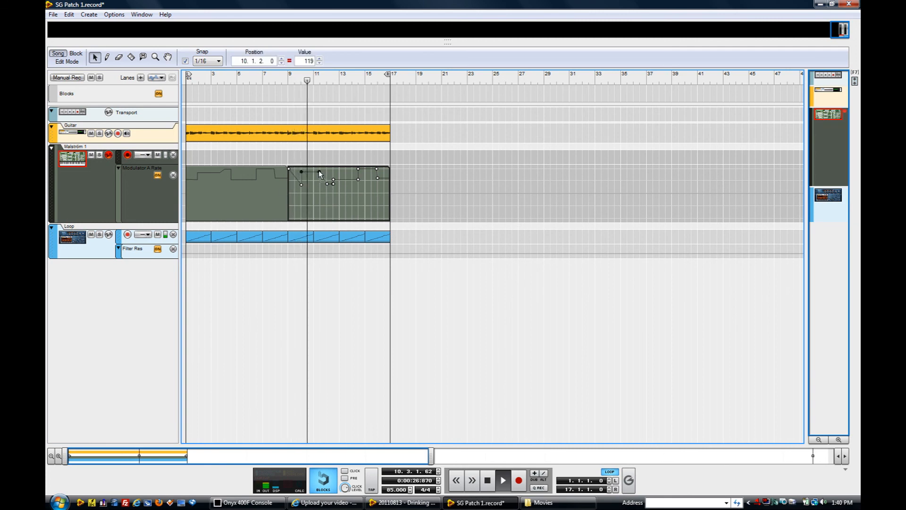
Step: Draw another point near bar 10, raise the bar-11 point to 109, then finish editing
key(w)
click(297, 181)
key(q)
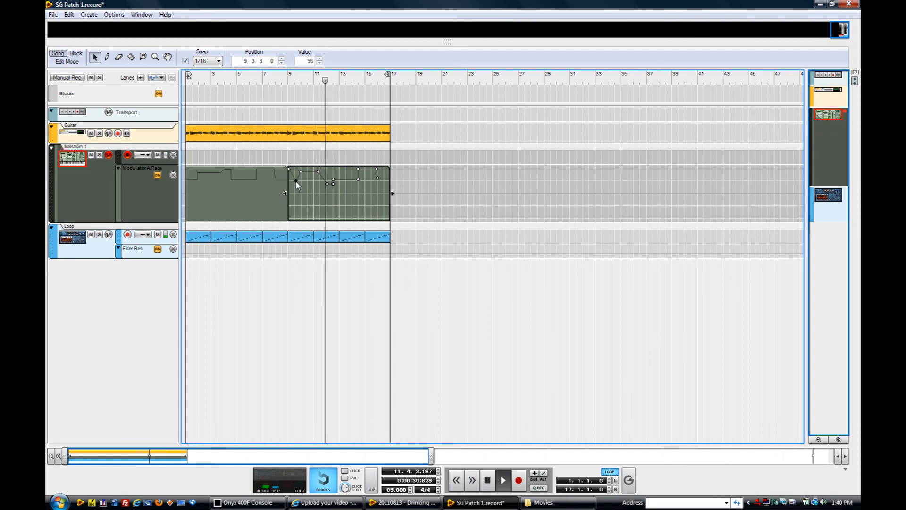
click(327, 185)
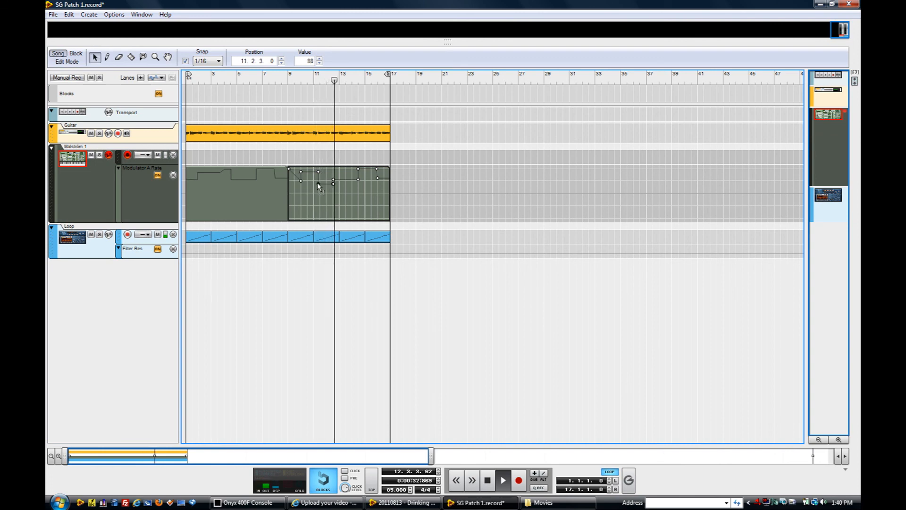
drag(328, 186, 333, 175)
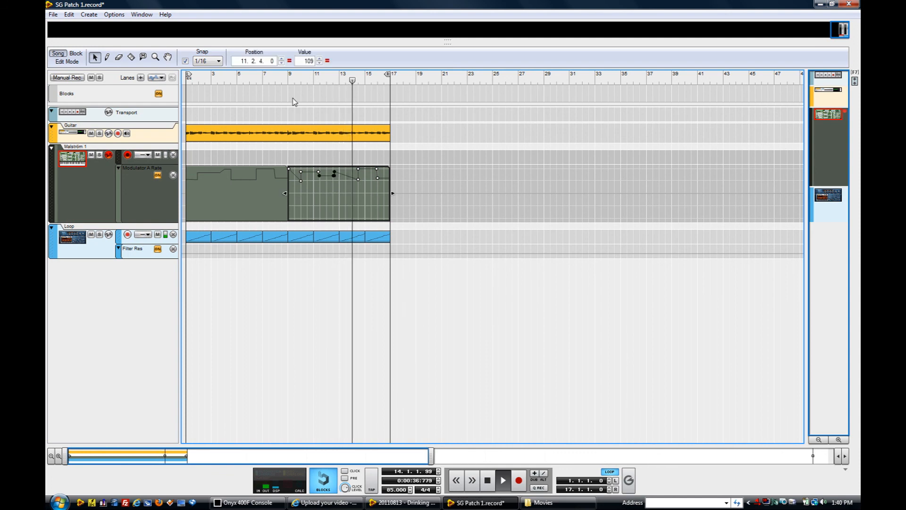
click(298, 80)
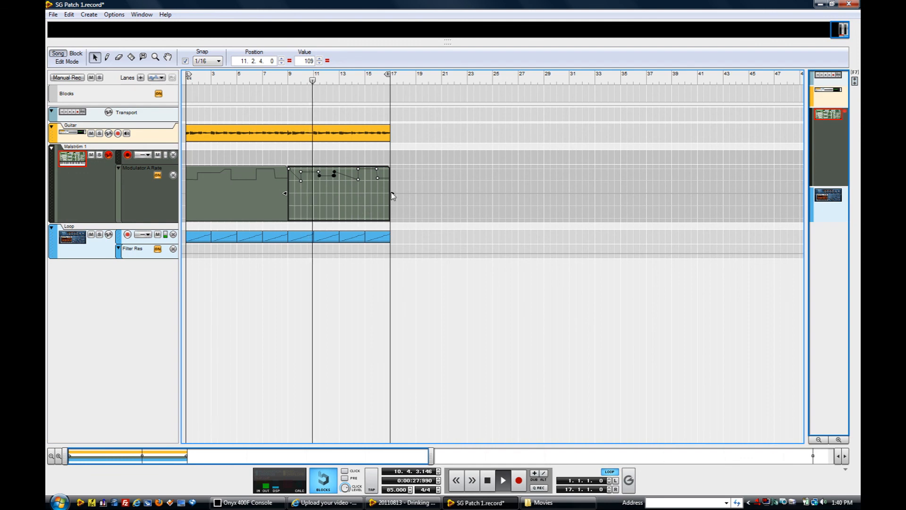
key(Escape)
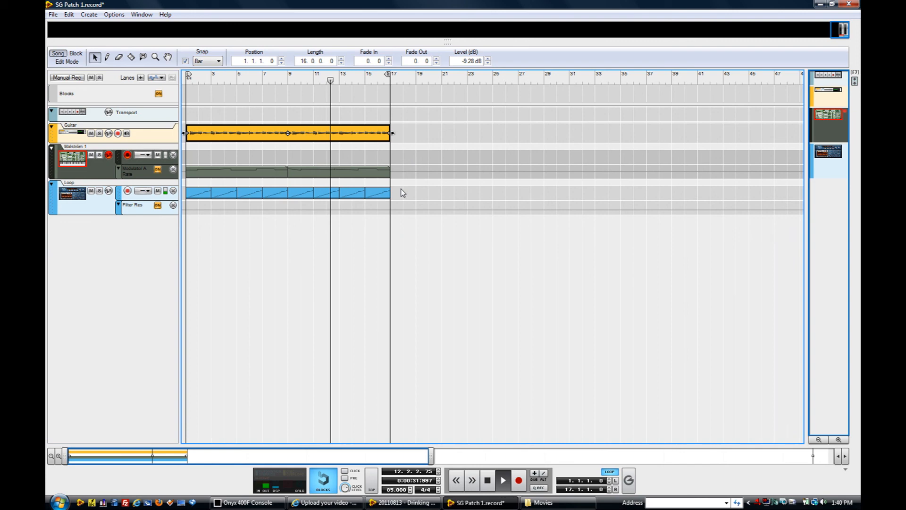
click(486, 480)
key(space)
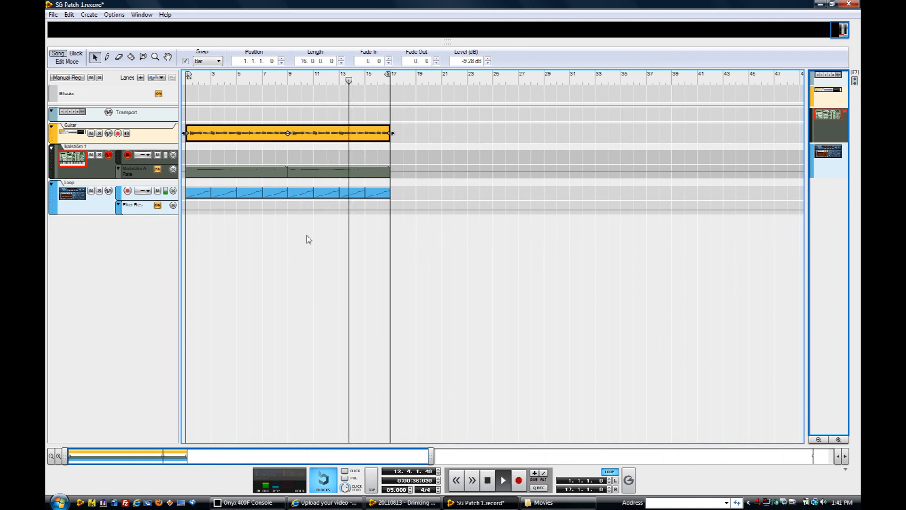